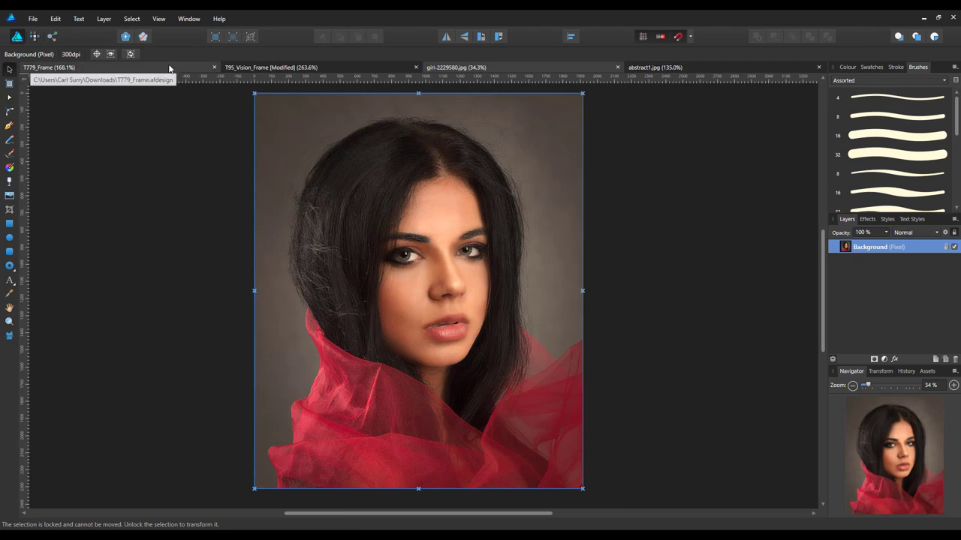
Step: Switch via the T779_Frame document to the landscape T95_Vision_Frame frame artboard
click(168, 66)
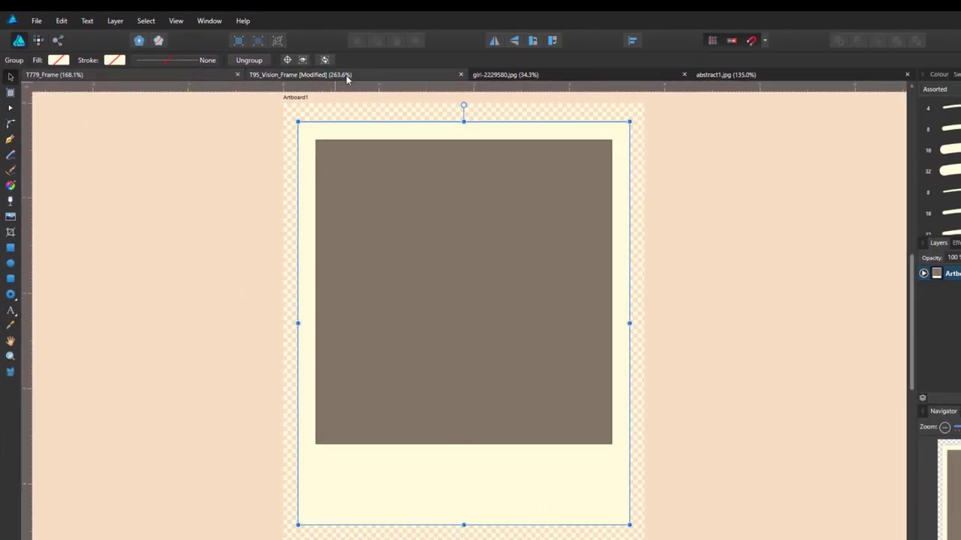
click(368, 74)
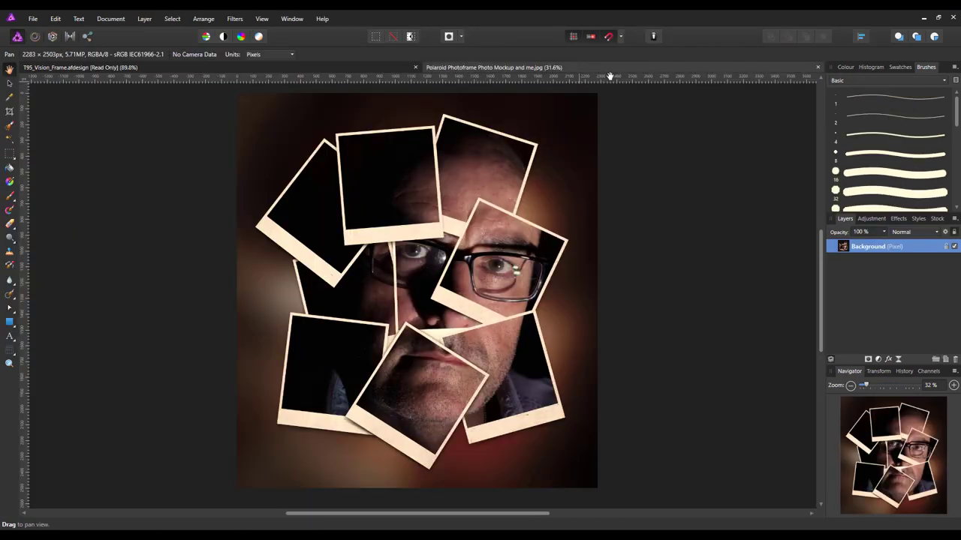
click(385, 67)
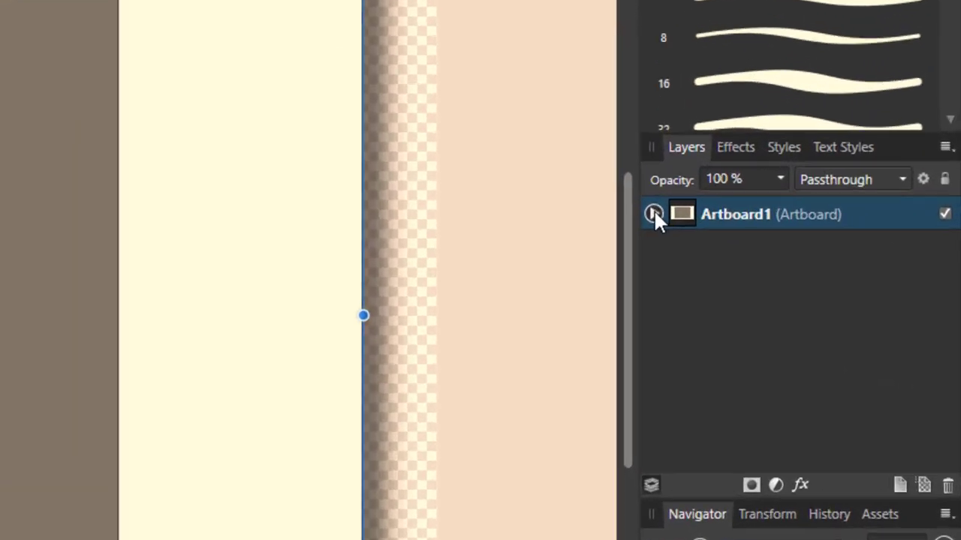
Step: Copy the frame Group from Artboard1 and switch to the girl-2229580.jpg portrait
click(653, 214)
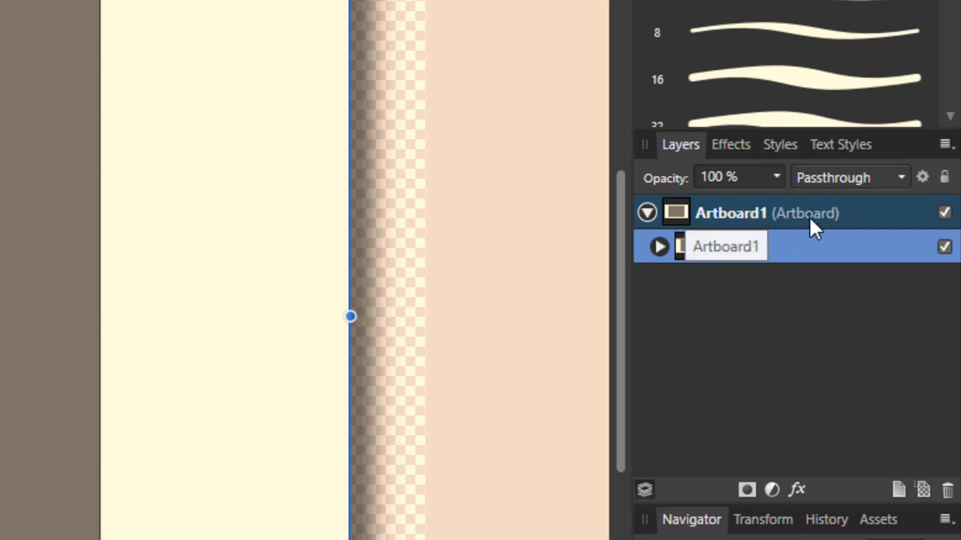
right_click(748, 251)
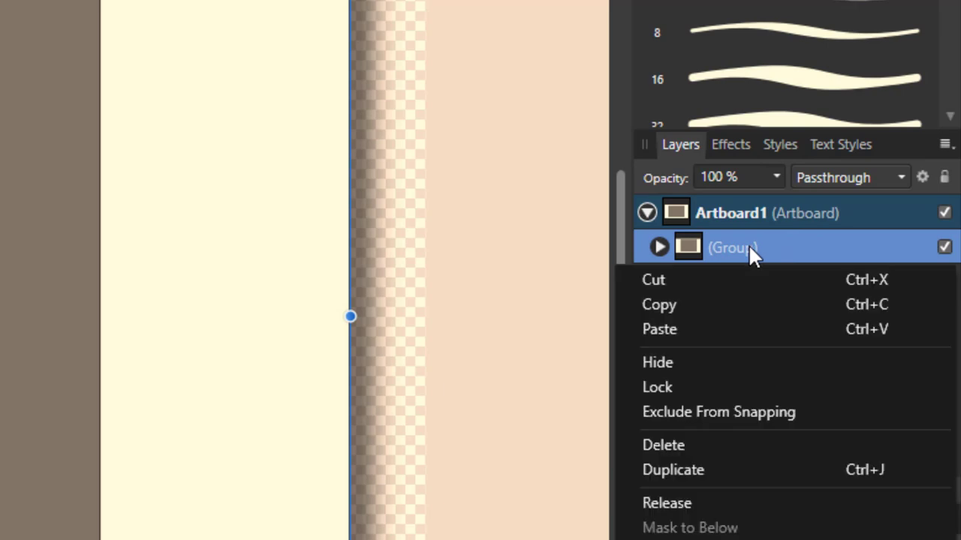
click(665, 304)
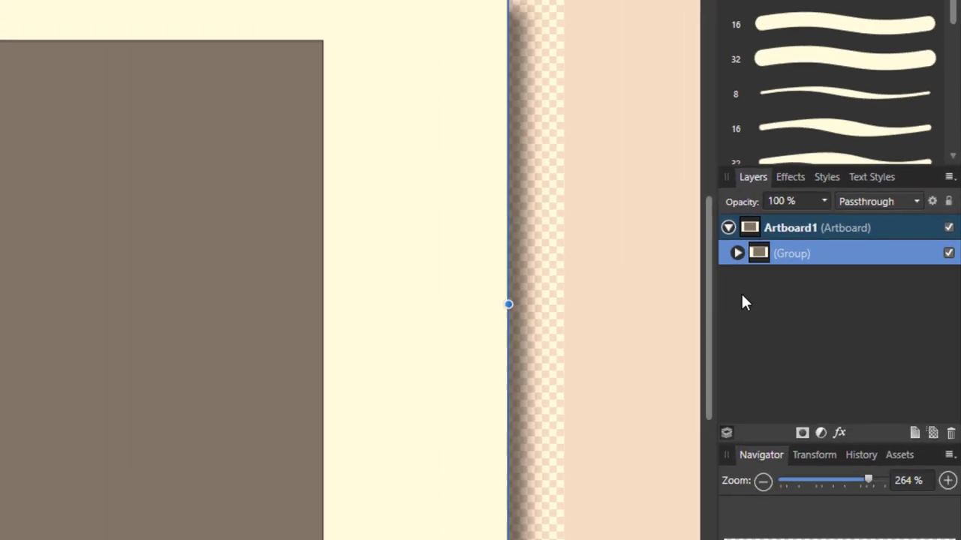
click(457, 68)
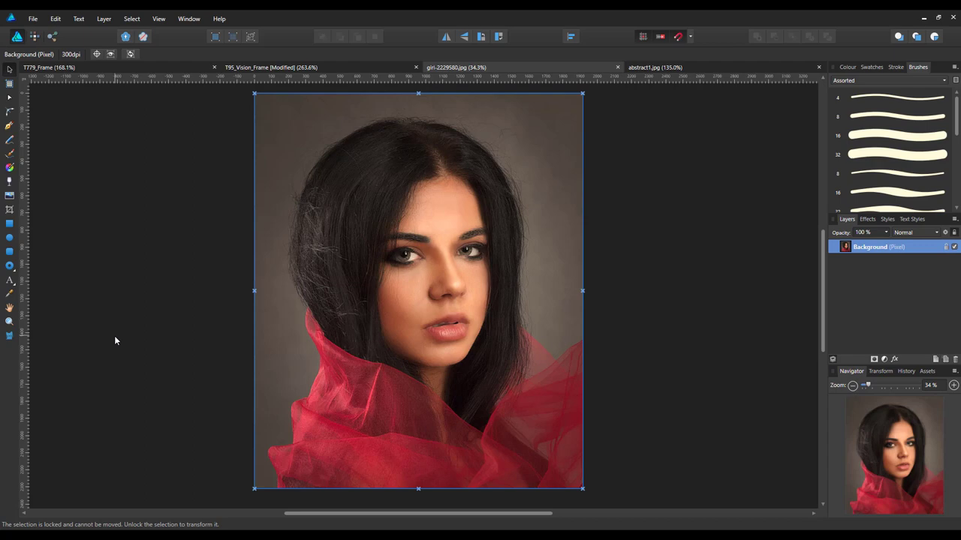
Step: Paste the landscape frame group, shrink it to eye size and move it over the left eye
click(57, 21)
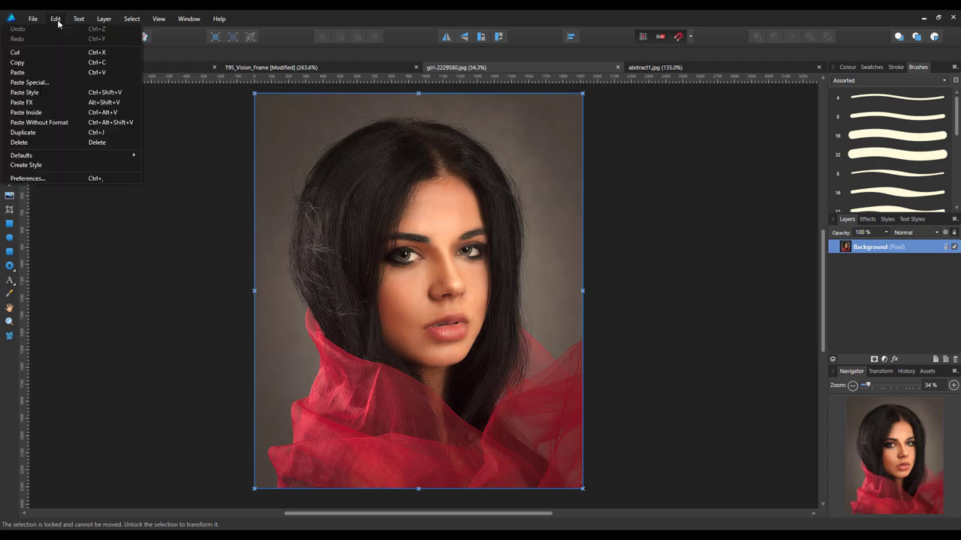
click(18, 72)
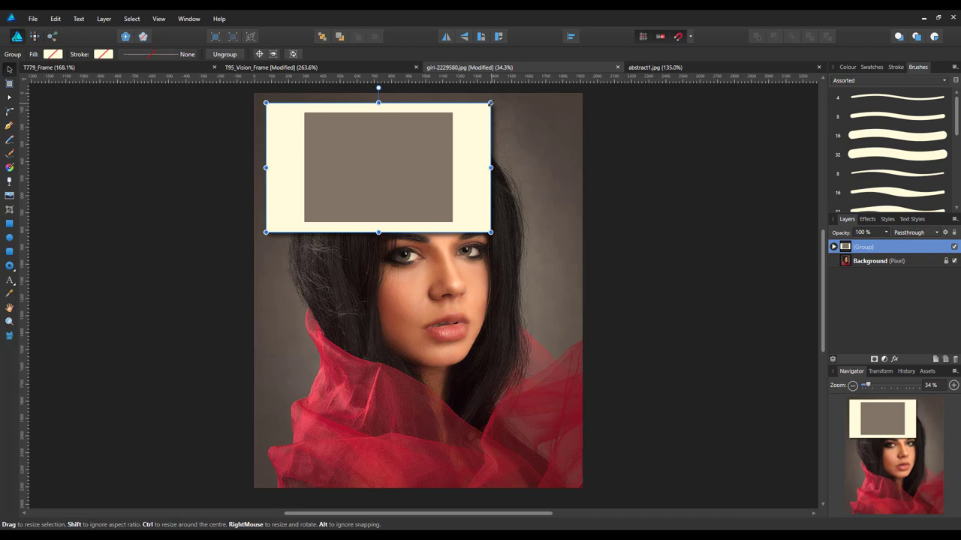
drag(490, 103, 439, 135)
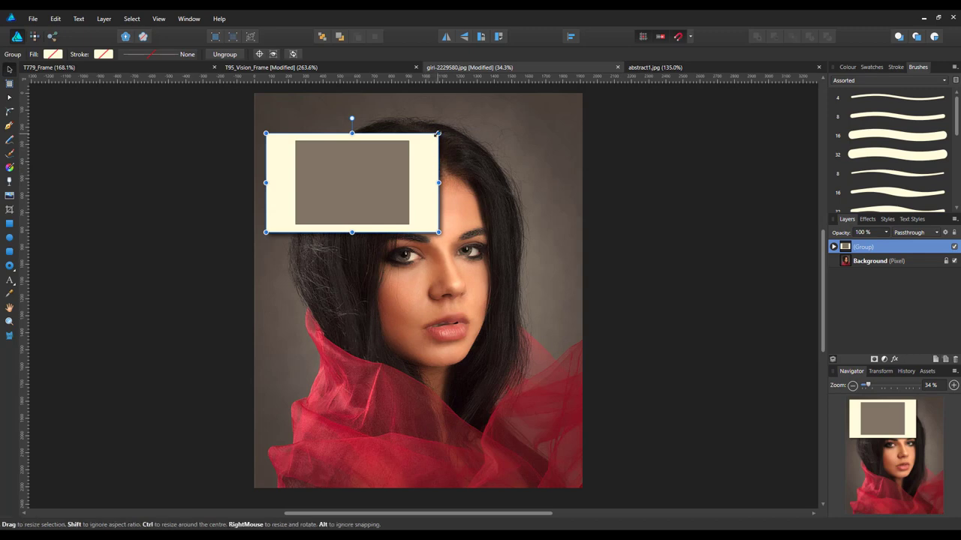
drag(437, 135, 428, 139)
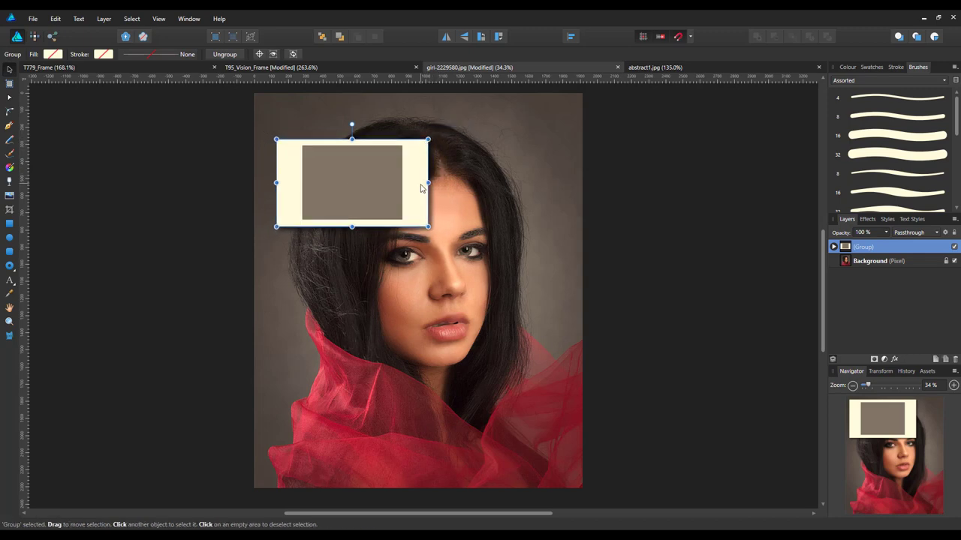
drag(415, 198, 446, 256)
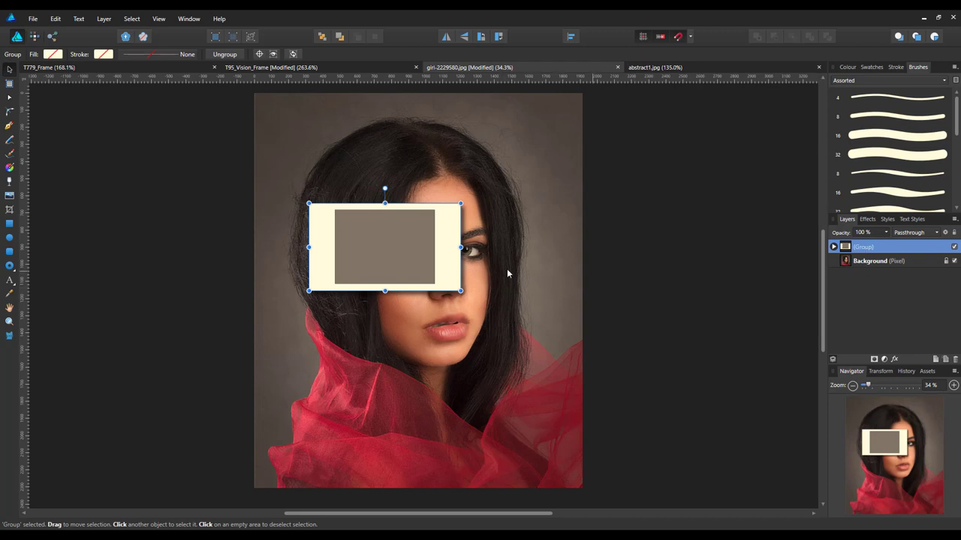
Step: Alt-drag a duplicate of the frame group to the right over the other eye
right_click(890, 248)
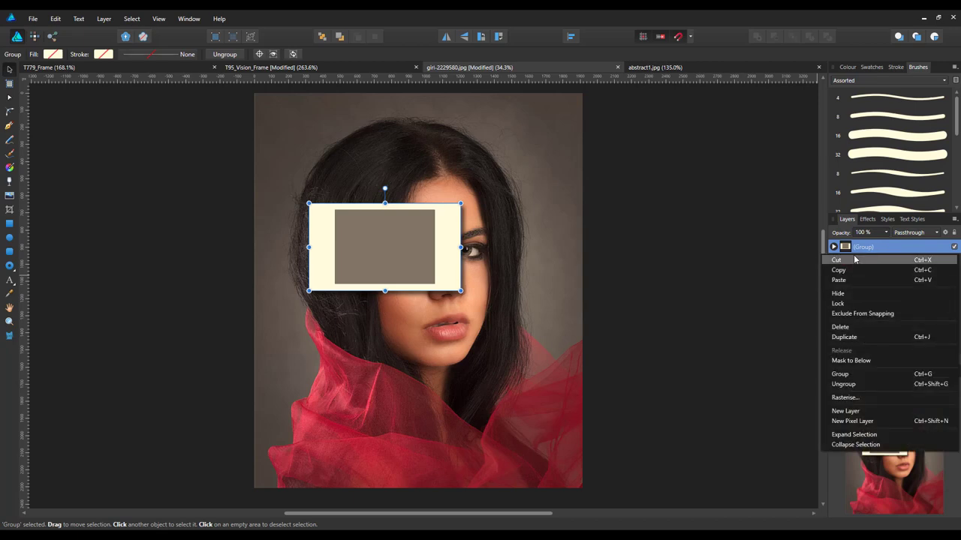
click(826, 247)
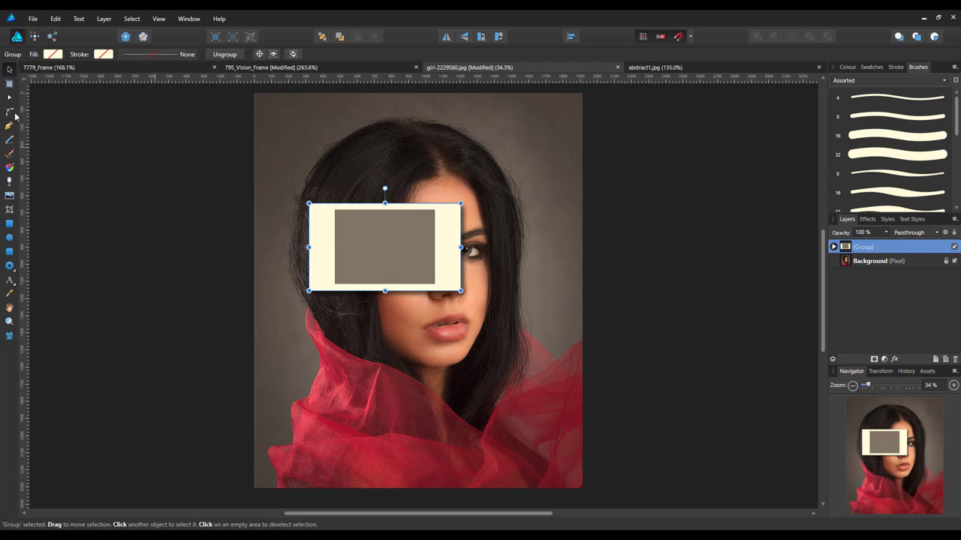
key(alt)
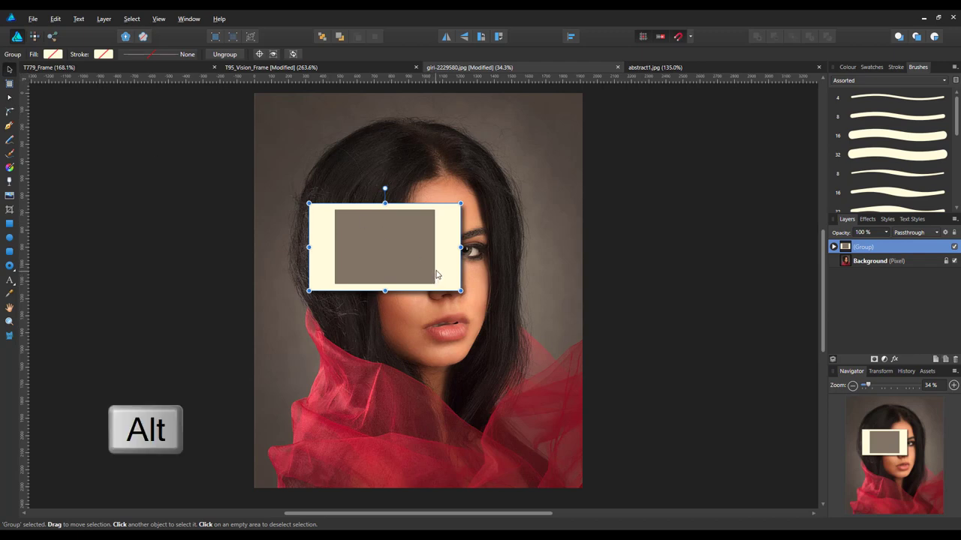
drag(444, 274, 555, 275)
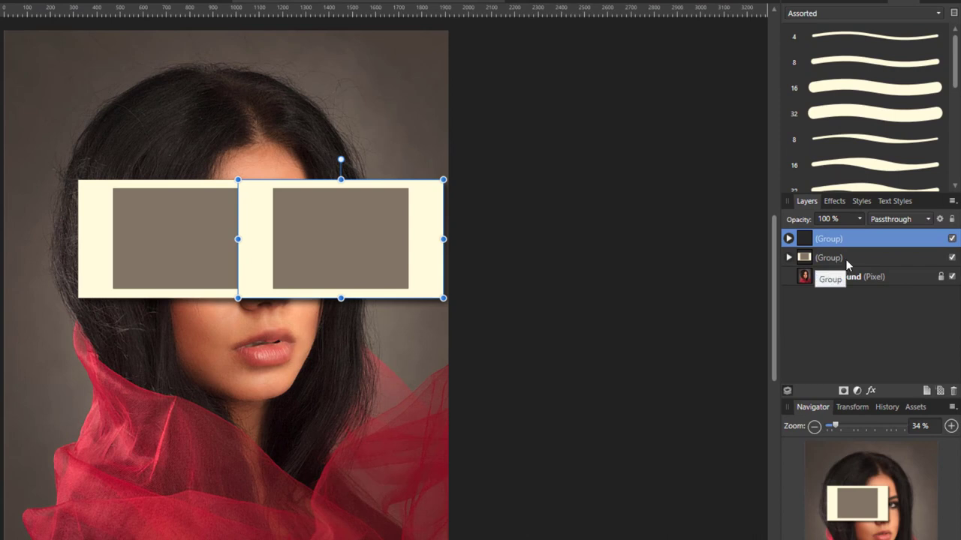
Step: Rename the left frame's group to 'I eye'
click(837, 259)
double_click(833, 259)
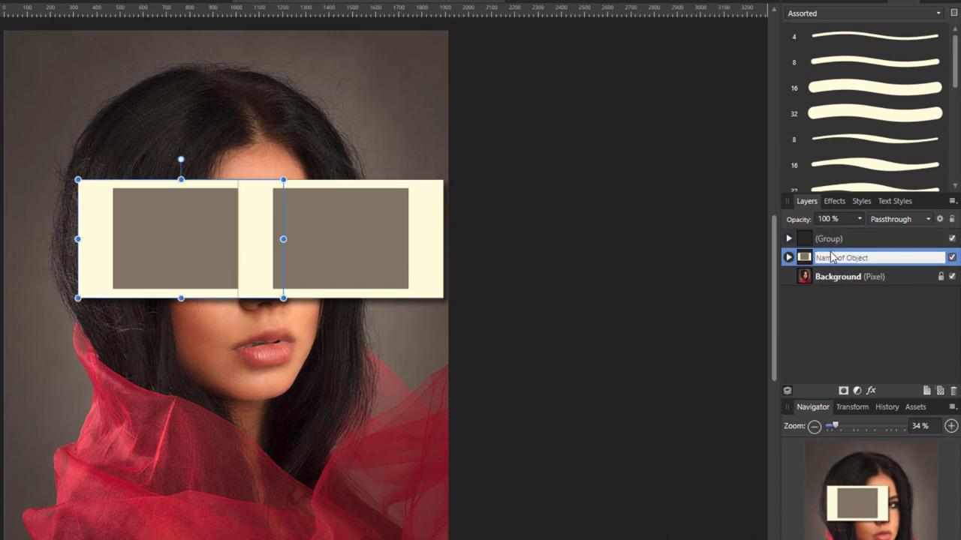
text(I)
key(Return)
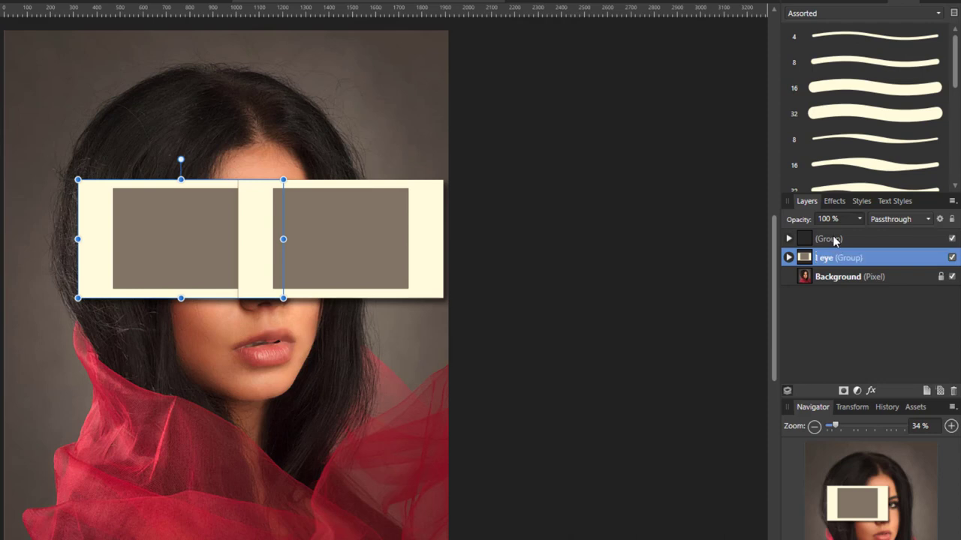
Step: Rename the other frame's group to 'right eye'
click(833, 239)
double_click(833, 238)
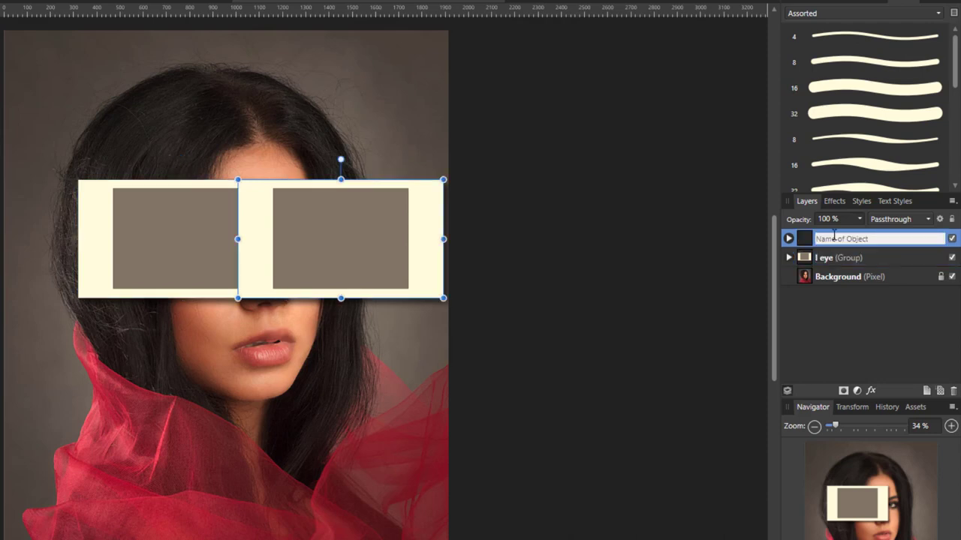
text(I)
key(Return)
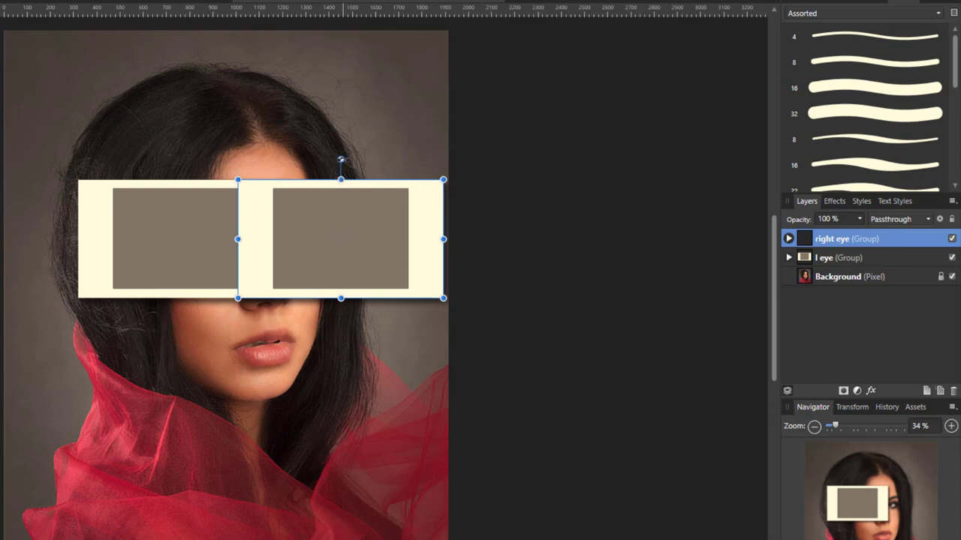
Step: Rotate the right eye frame to -23° and nudge it down-left over the other frame
drag(340, 159, 371, 167)
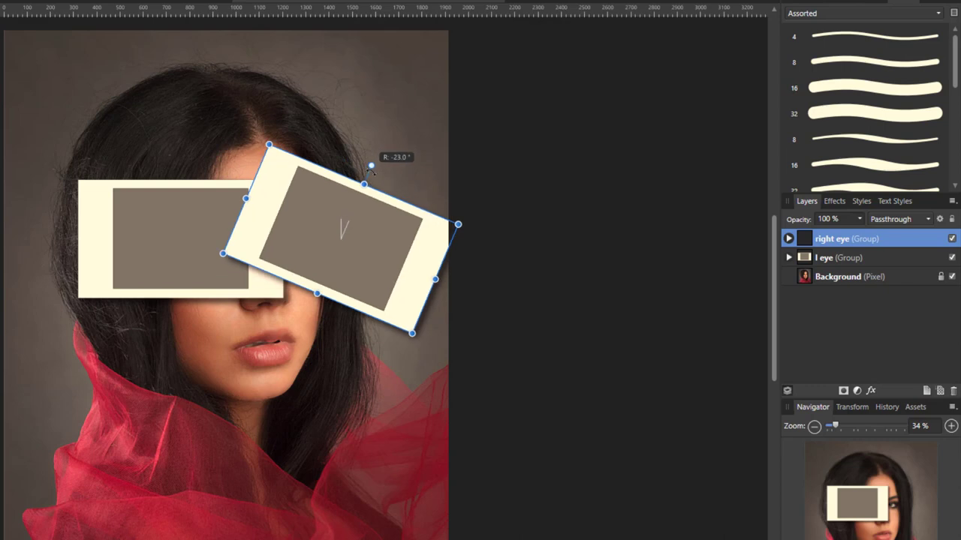
drag(380, 269, 357, 283)
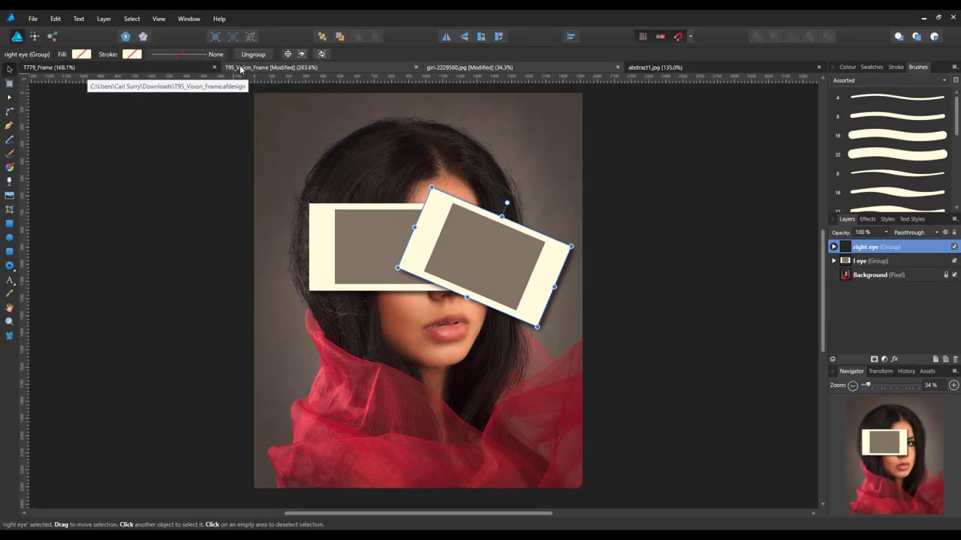
Step: Copy the frame Group from the portrait-shaped T779_Frame artboard
click(197, 71)
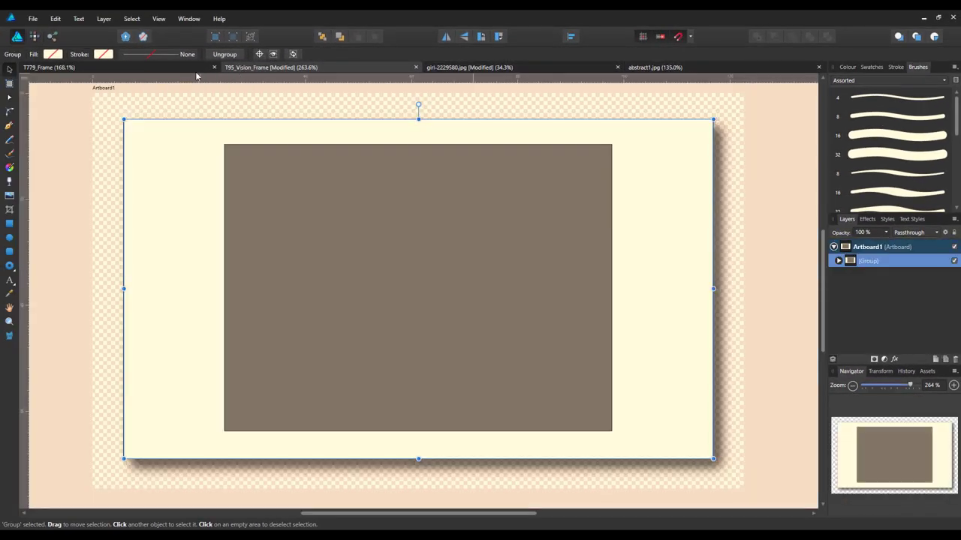
click(156, 70)
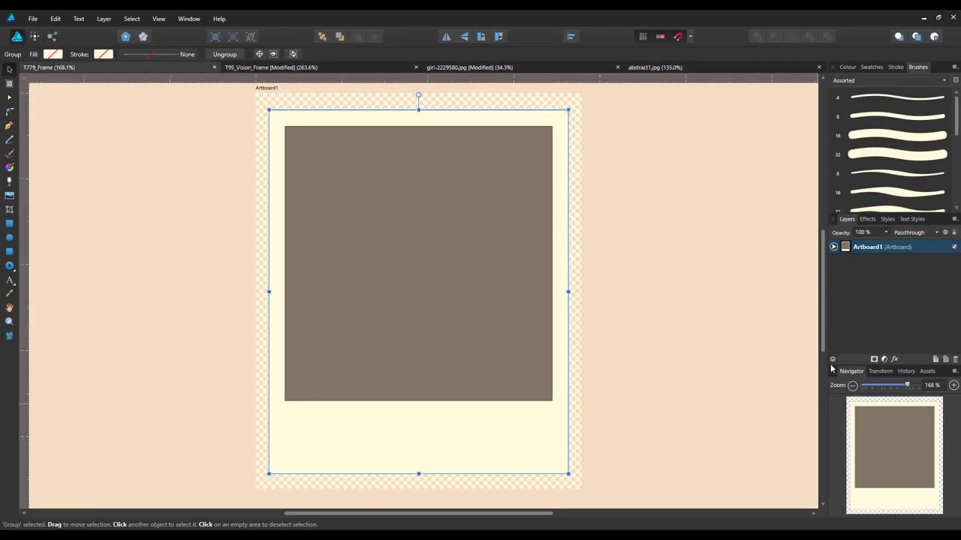
click(833, 248)
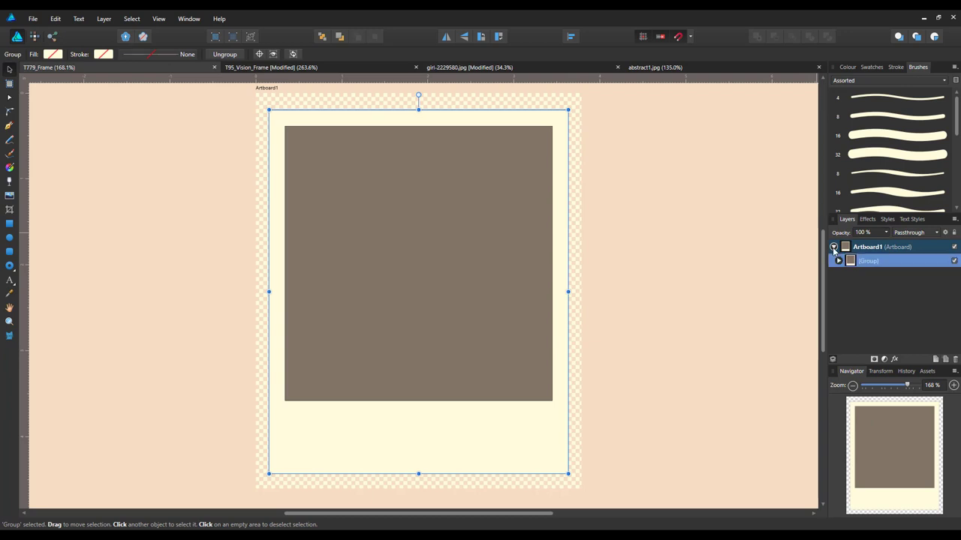
right_click(882, 264)
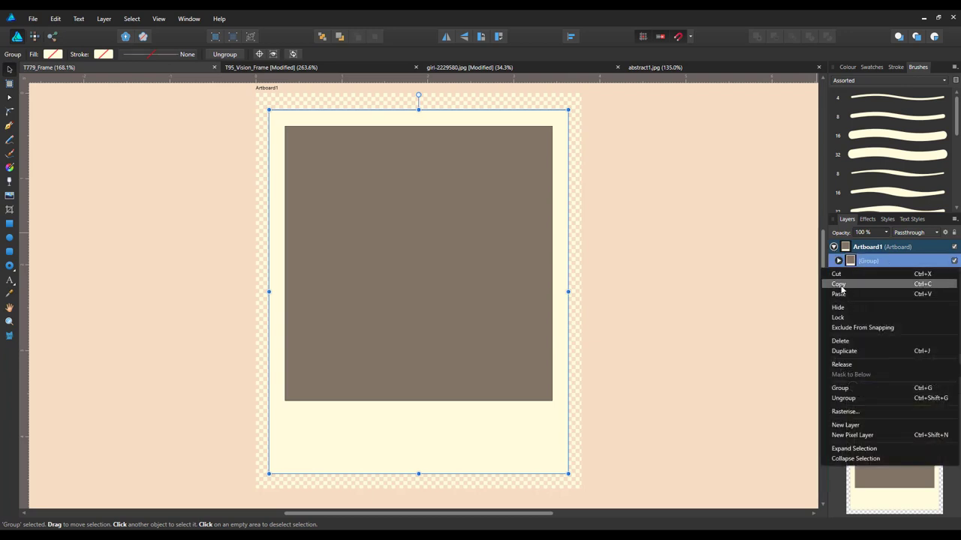
click(840, 284)
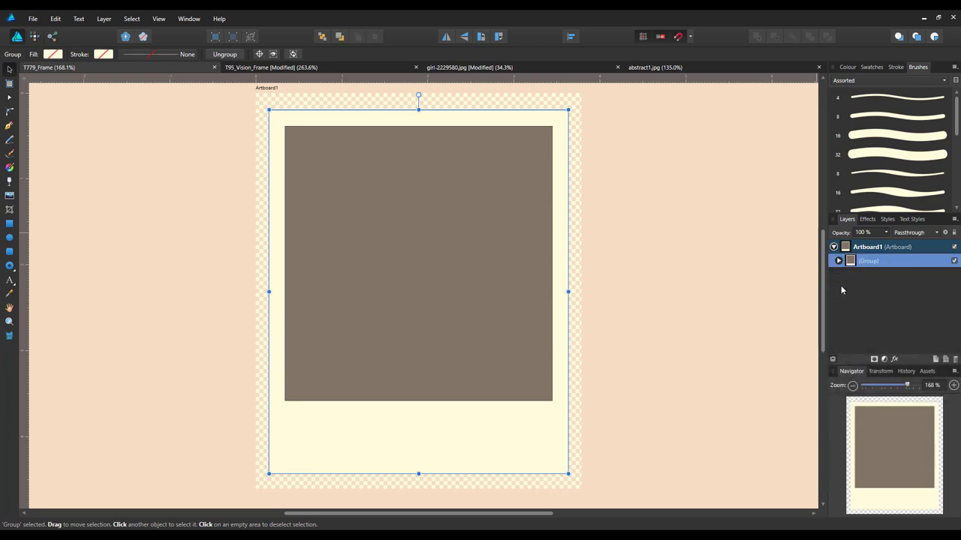
Step: Paste the T779 frame into girl-2229580.jpg as a third frame
click(539, 65)
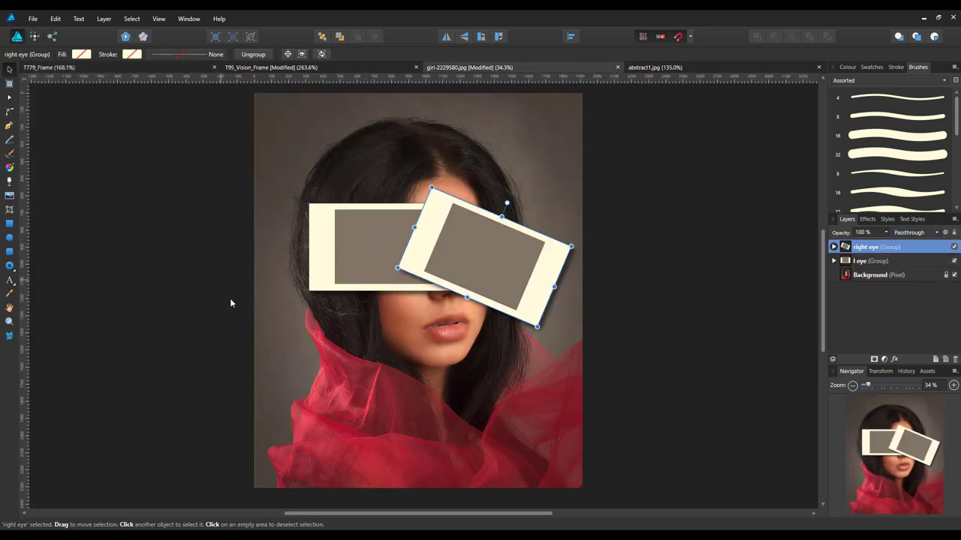
click(56, 18)
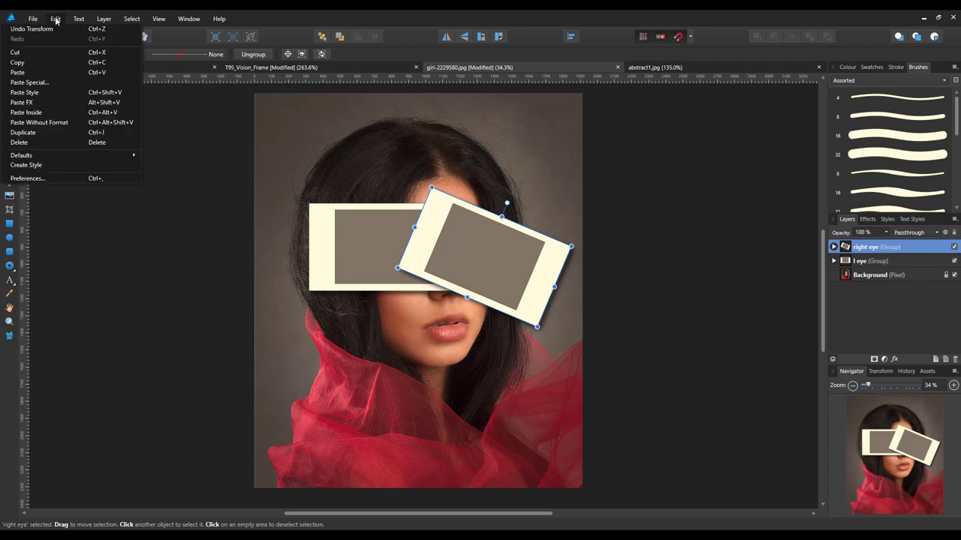
click(30, 73)
click(30, 71)
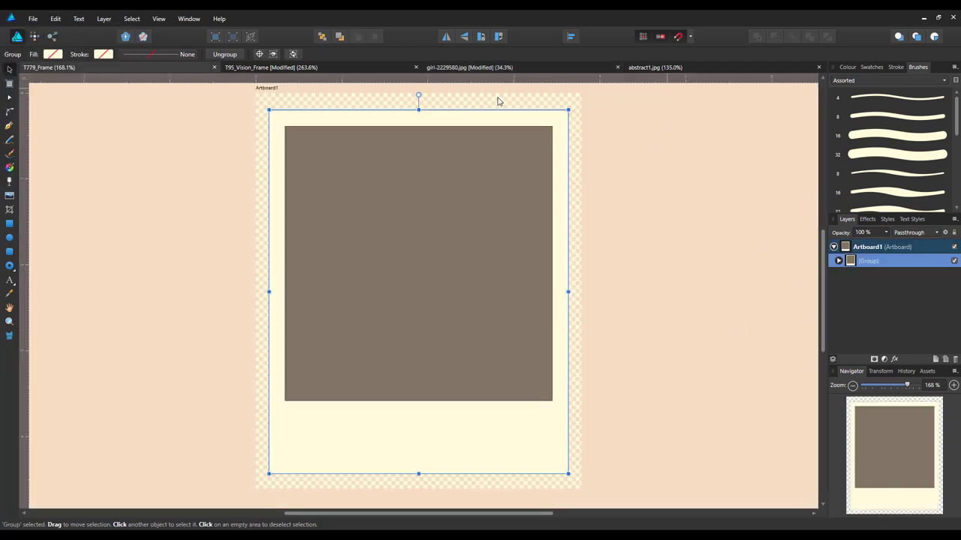
click(473, 69)
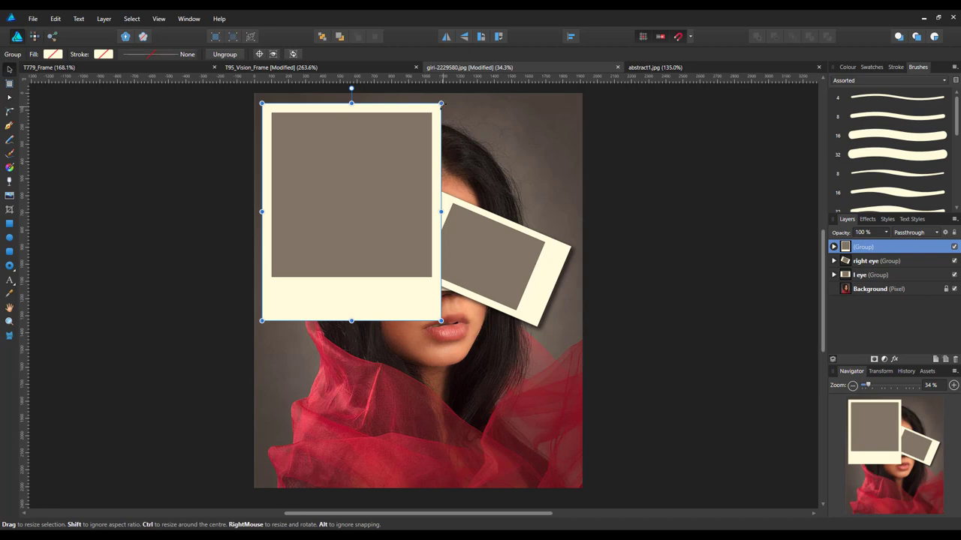
Step: Shrink the pasted portrait frame, move it up, and Alt-drag a copy to the top centre
drag(440, 104, 370, 172)
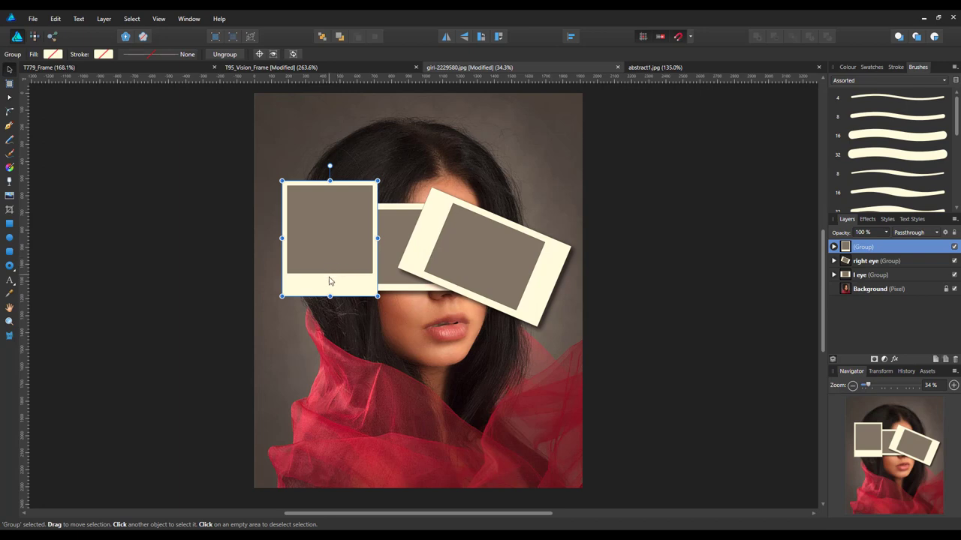
drag(329, 281, 341, 230)
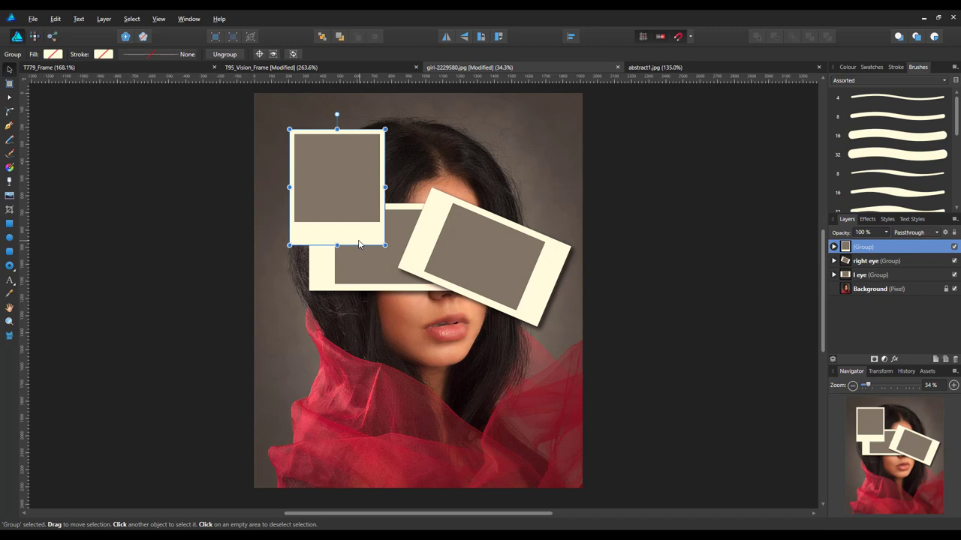
drag(356, 236, 547, 253)
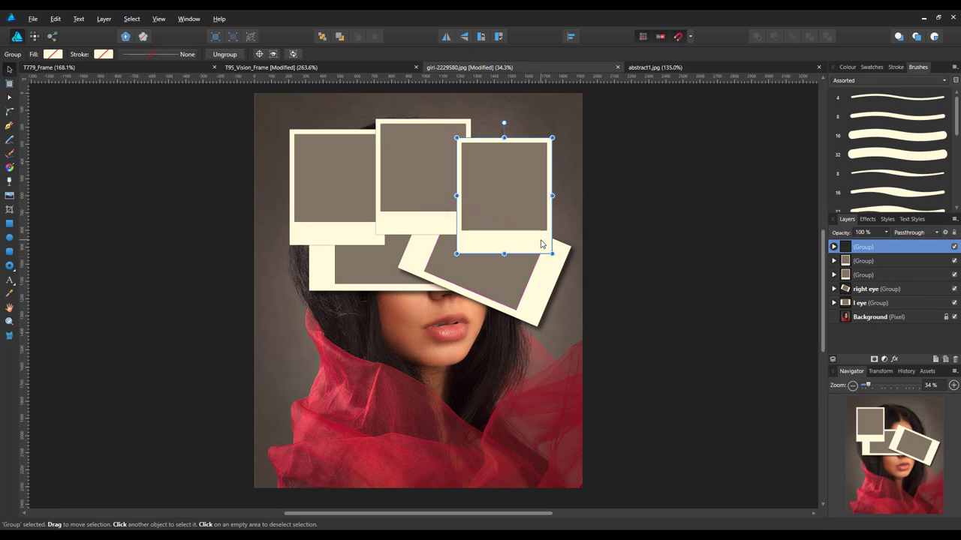
drag(529, 248, 376, 386)
Step: Duplicate frames onto the lower left, below-centre, bottom left and bottom right of the face
click(508, 244)
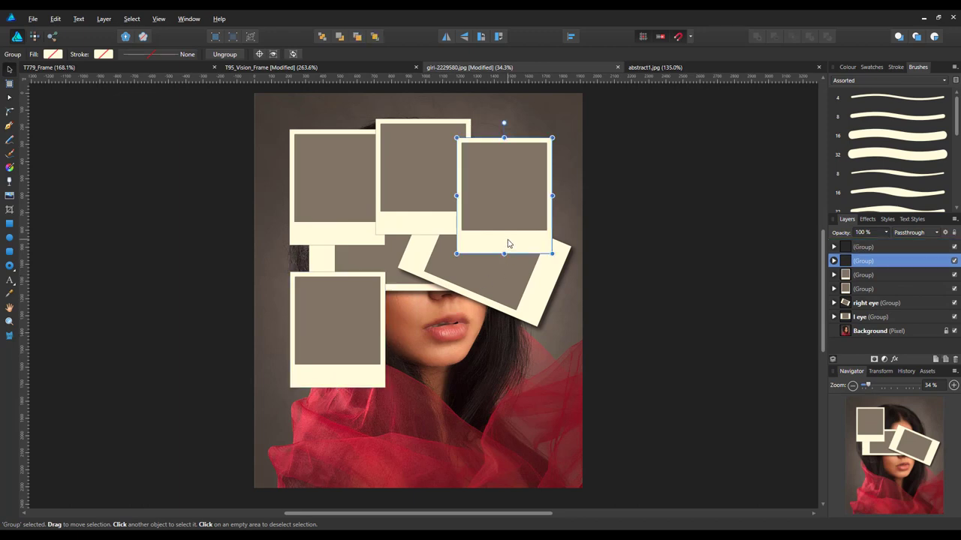
drag(508, 244, 424, 388)
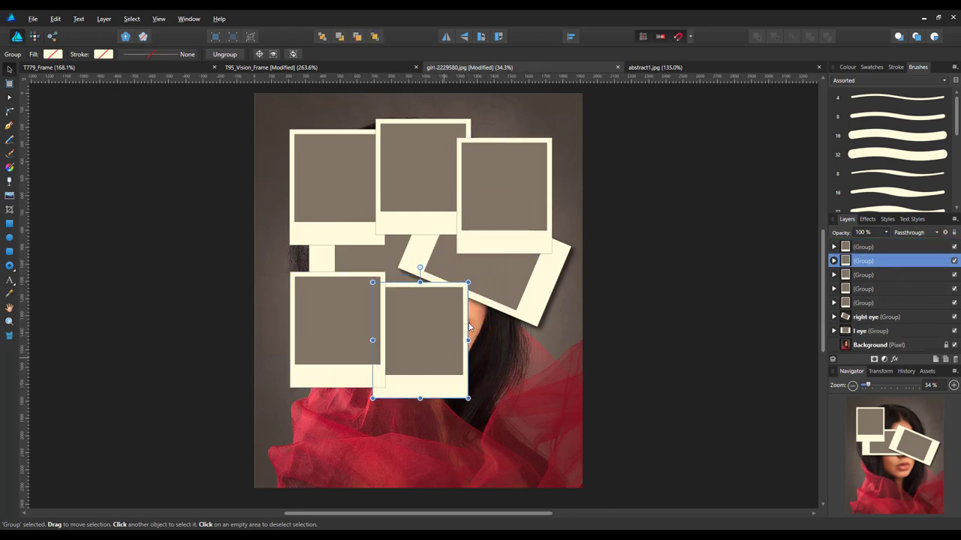
click(406, 226)
drag(406, 225, 483, 402)
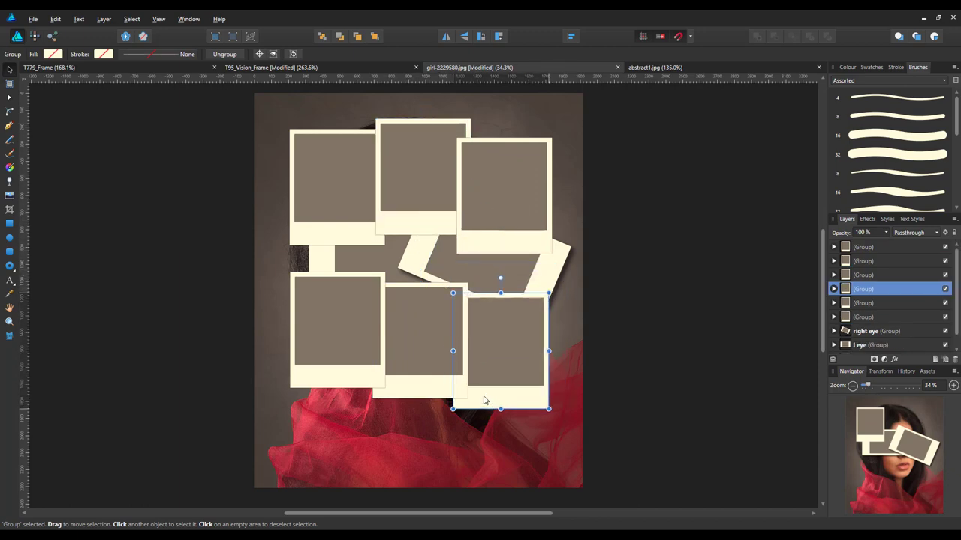
click(420, 166)
drag(412, 211, 338, 464)
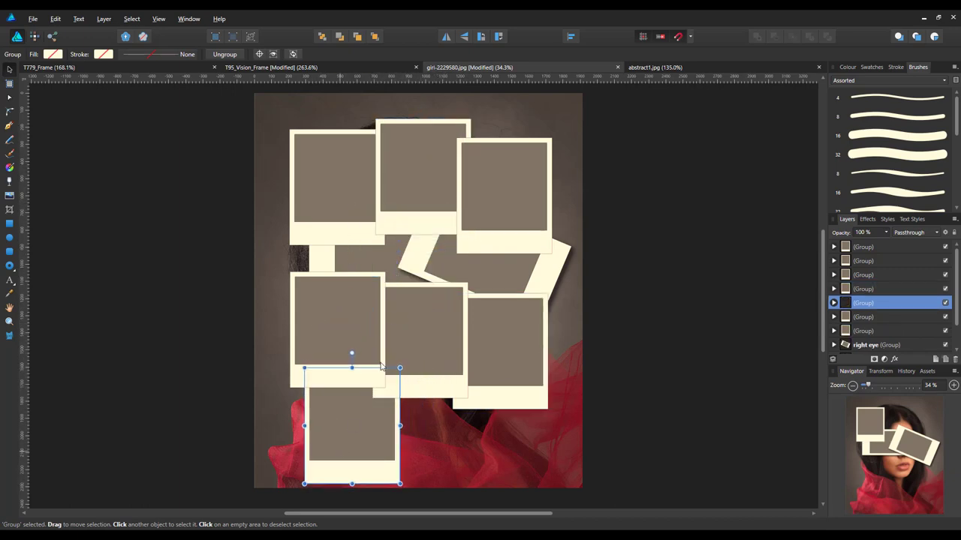
click(511, 202)
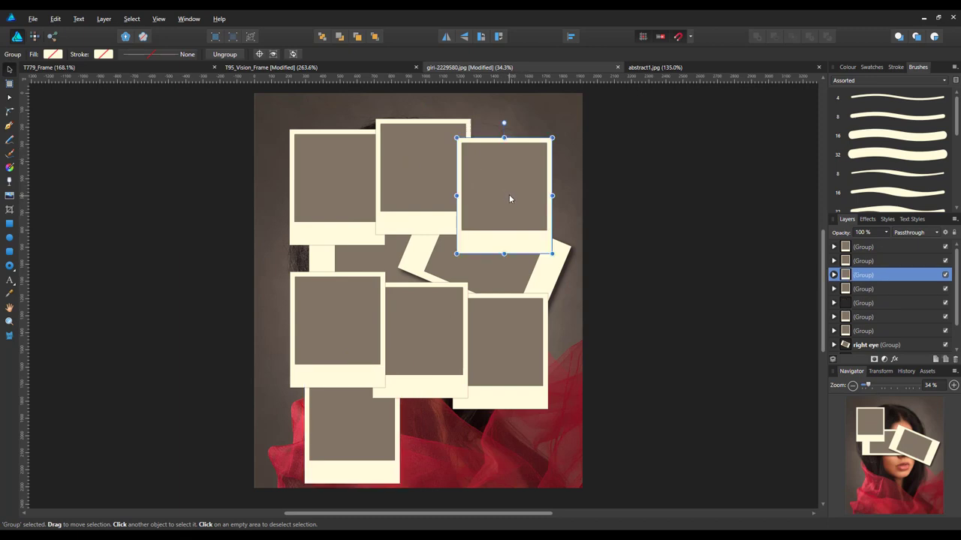
drag(510, 199, 475, 438)
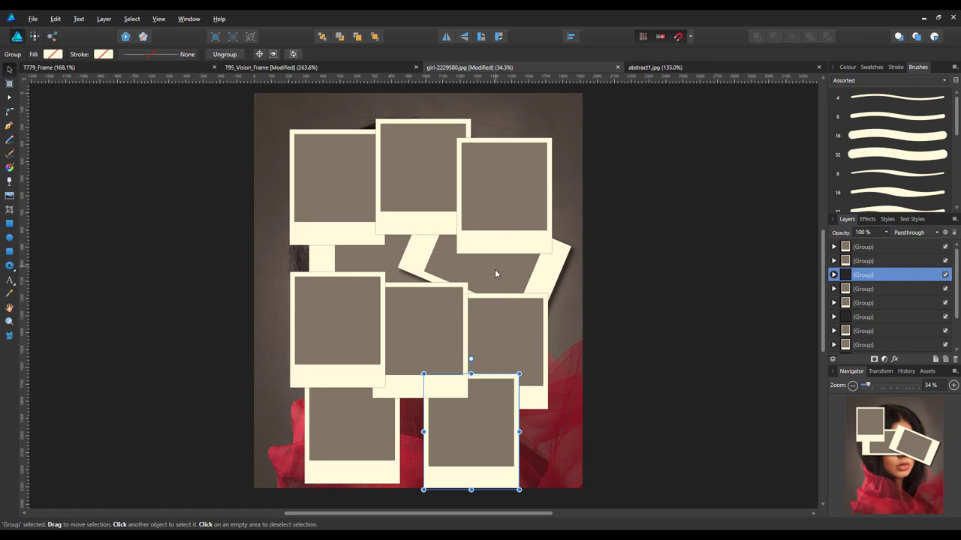
click(540, 279)
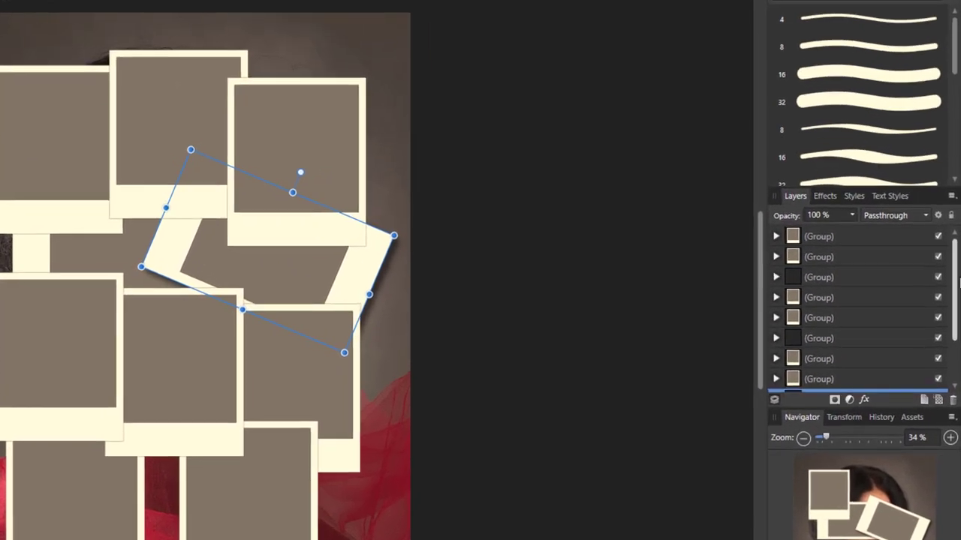
drag(954, 279, 954, 313)
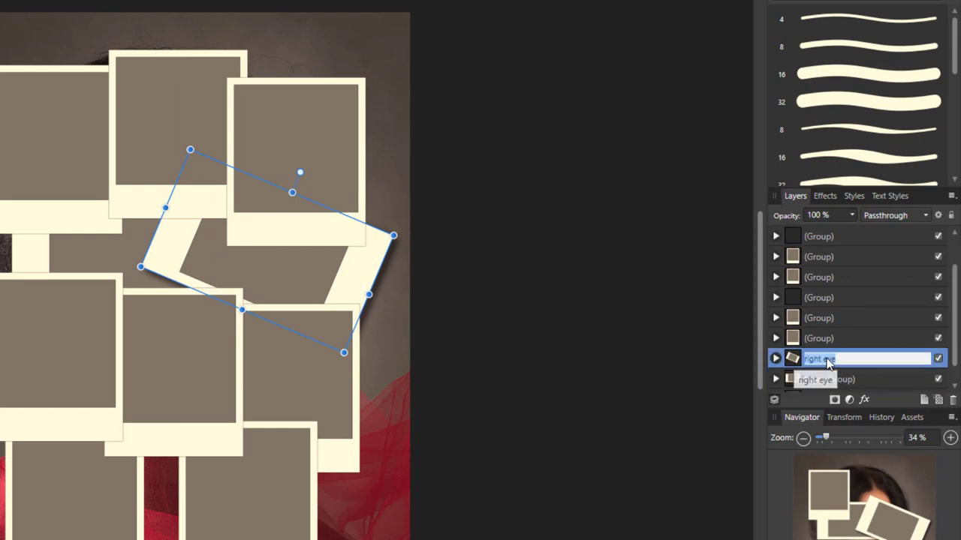
Step: Raise the 'right eye' group above most frames and put the 'l eye' group at the top of the stack
drag(826, 360, 826, 237)
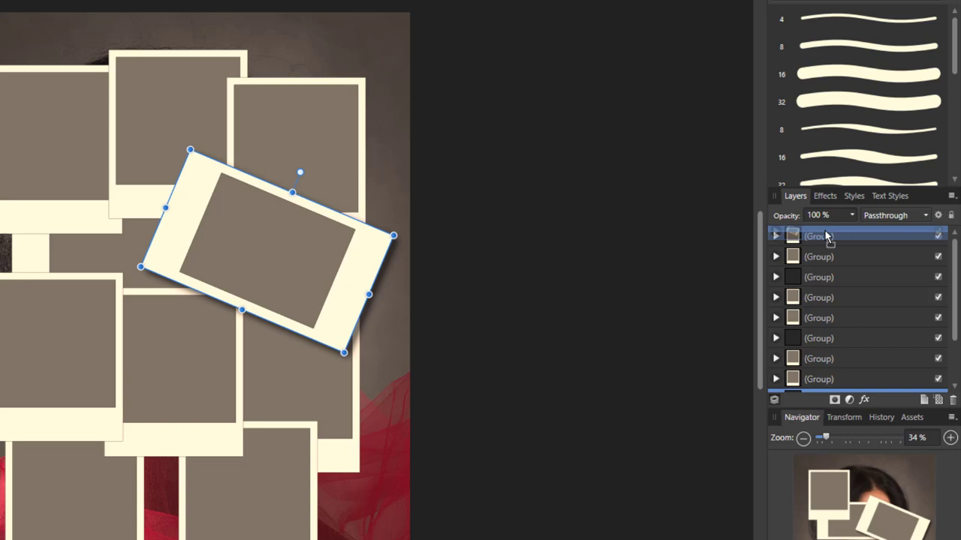
drag(826, 235, 829, 277)
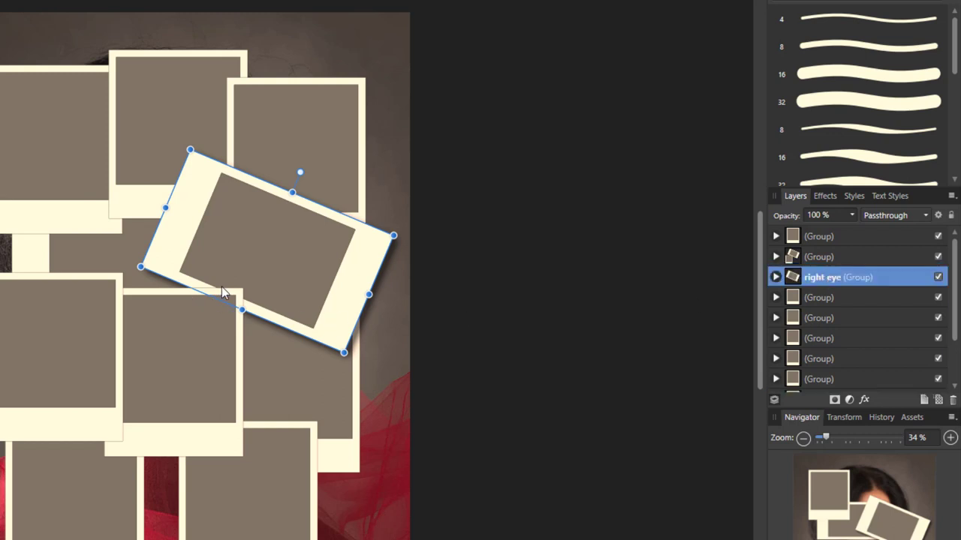
click(42, 265)
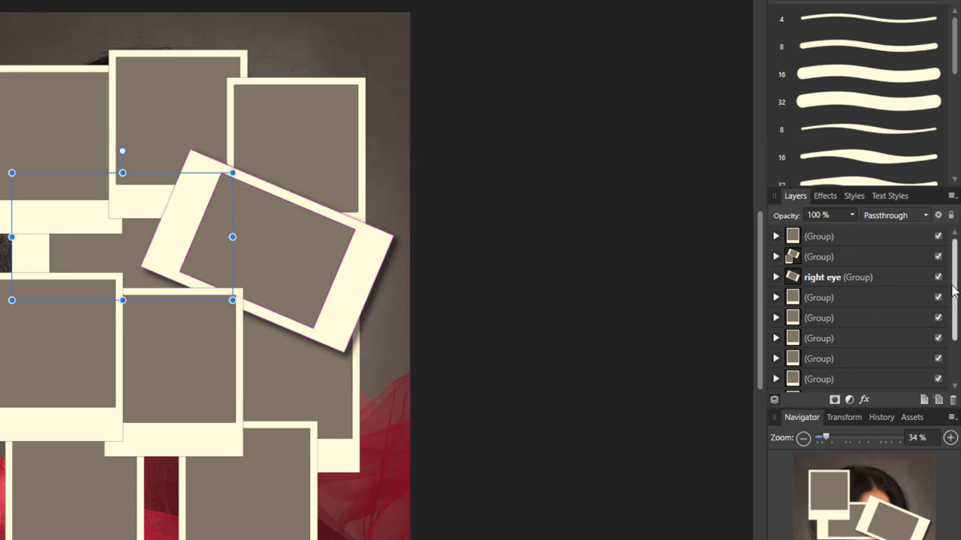
scroll(952, 300, down, 2)
click(856, 356)
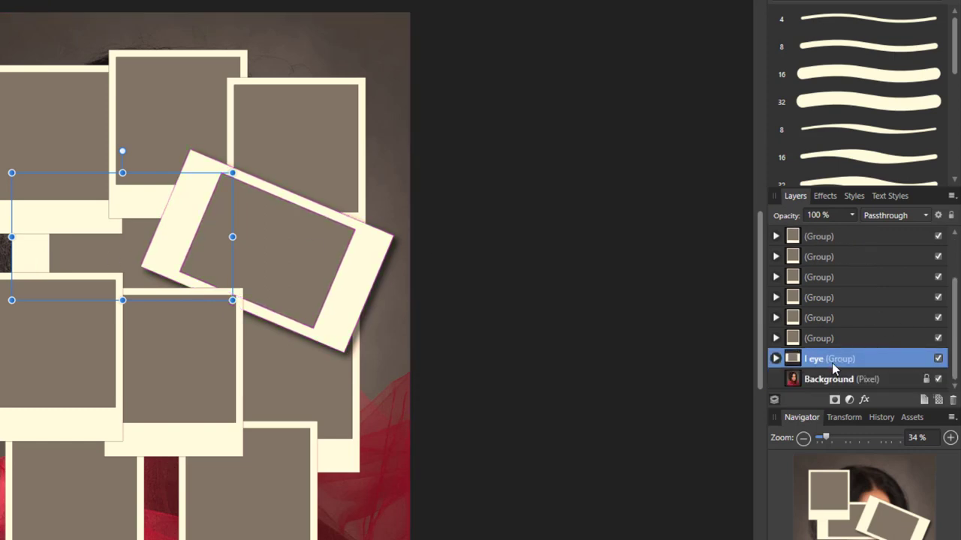
drag(831, 362, 833, 230)
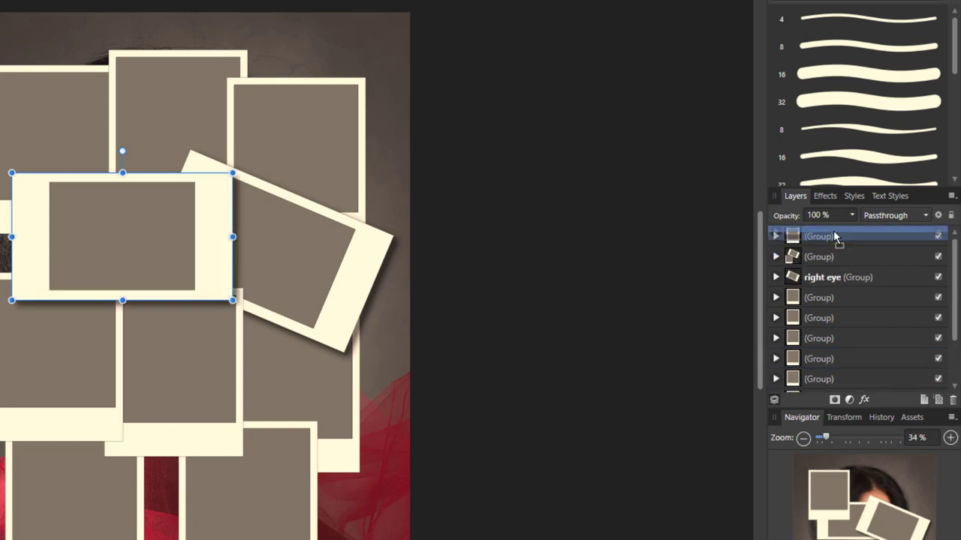
drag(833, 230, 834, 231)
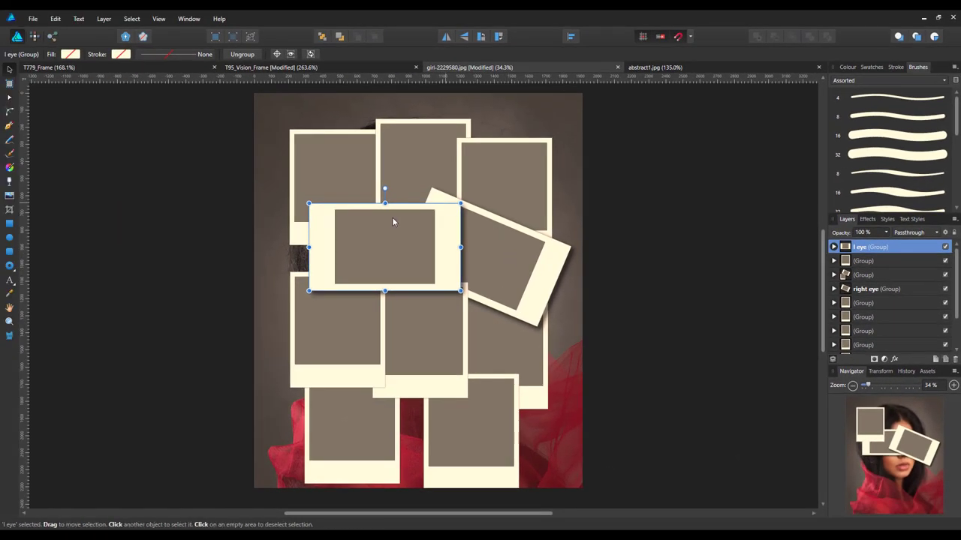
click(640, 362)
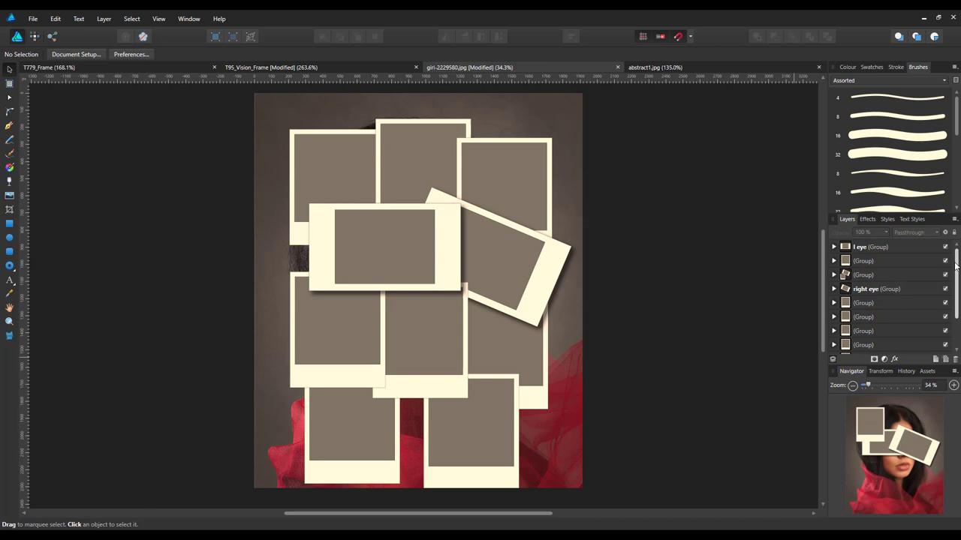
Step: Copy the Background portrait layer
scroll(958, 259, down, 1)
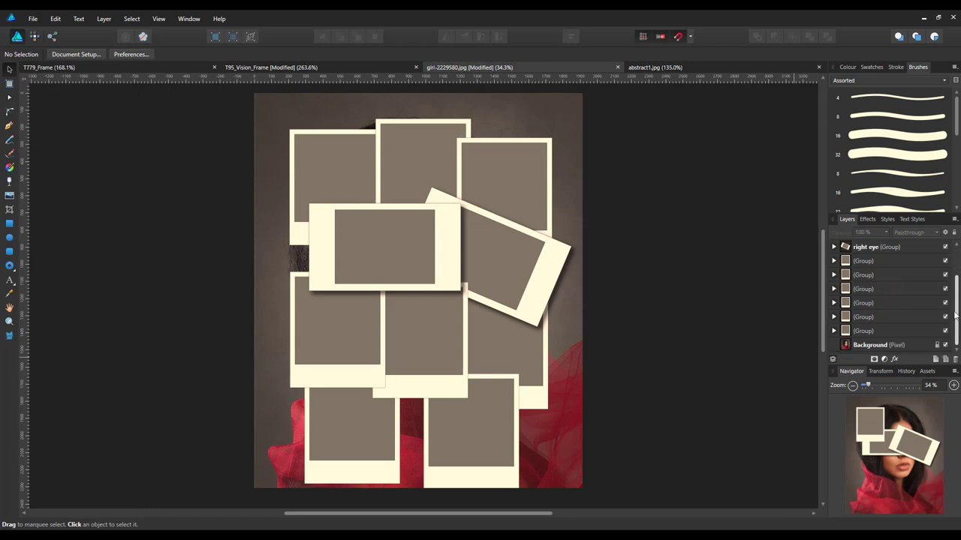
click(876, 346)
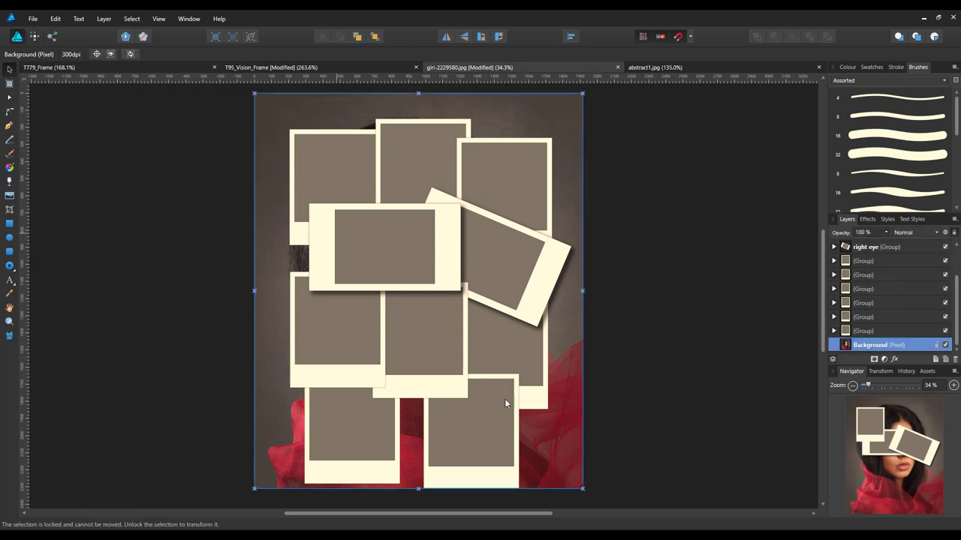
right_click(882, 347)
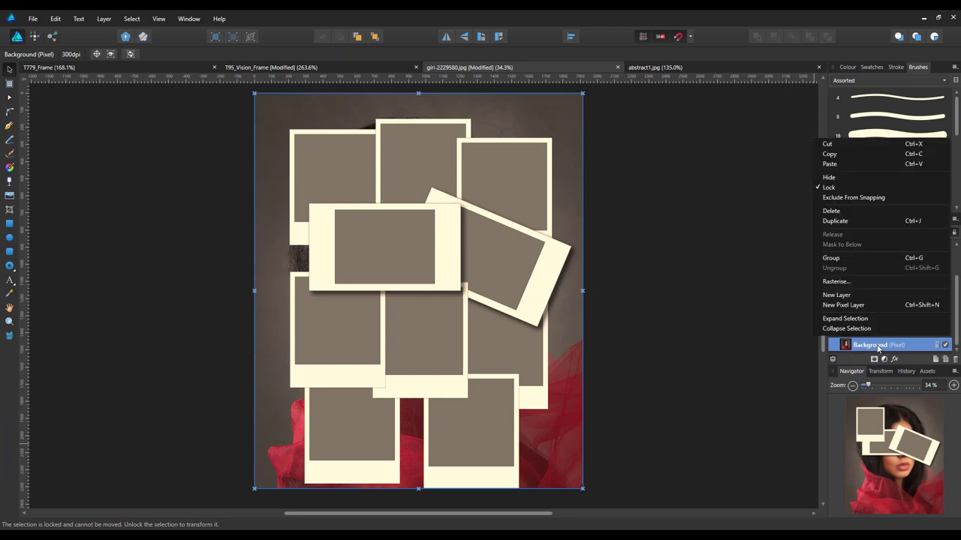
click(833, 153)
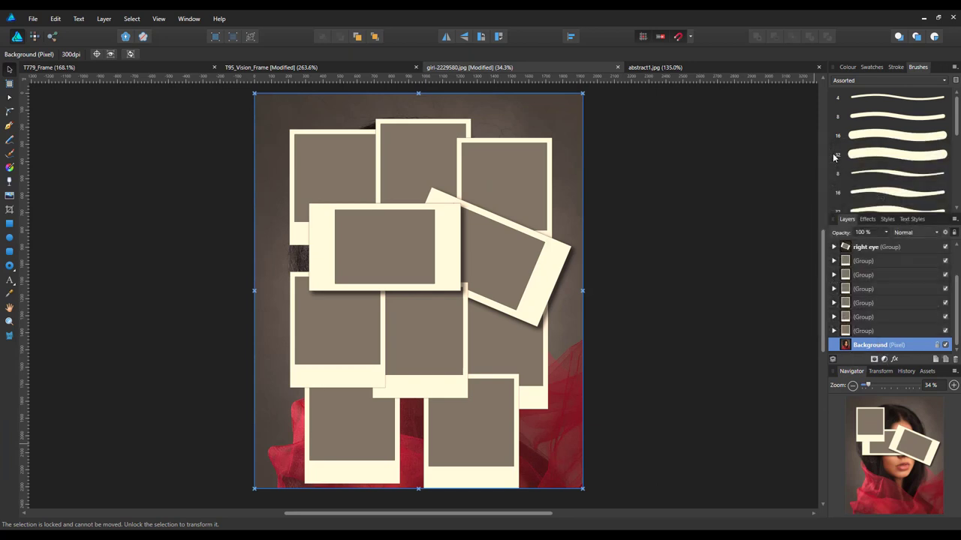
Step: Paste the portrait inside the top-left frame's photo-area Curve with Paste Inside
click(834, 332)
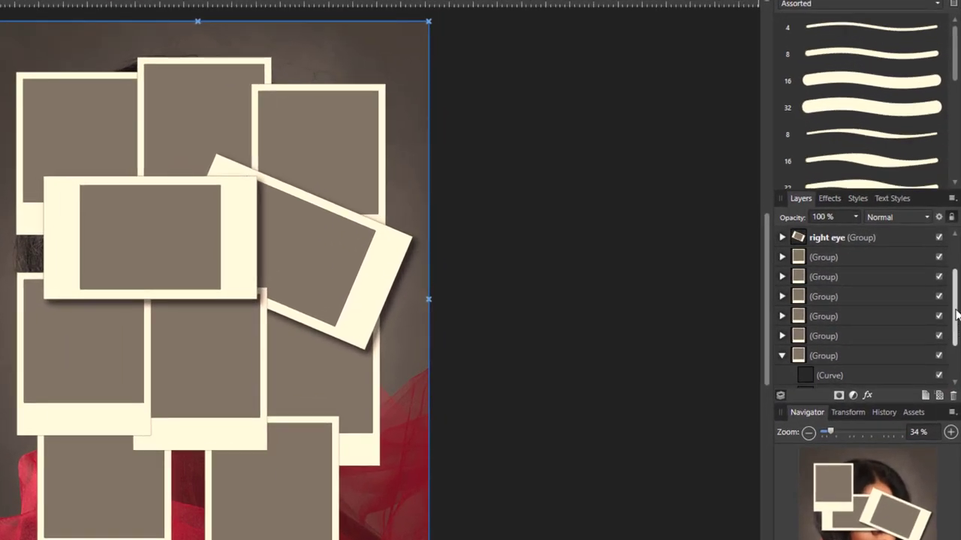
scroll(957, 315, down, 2)
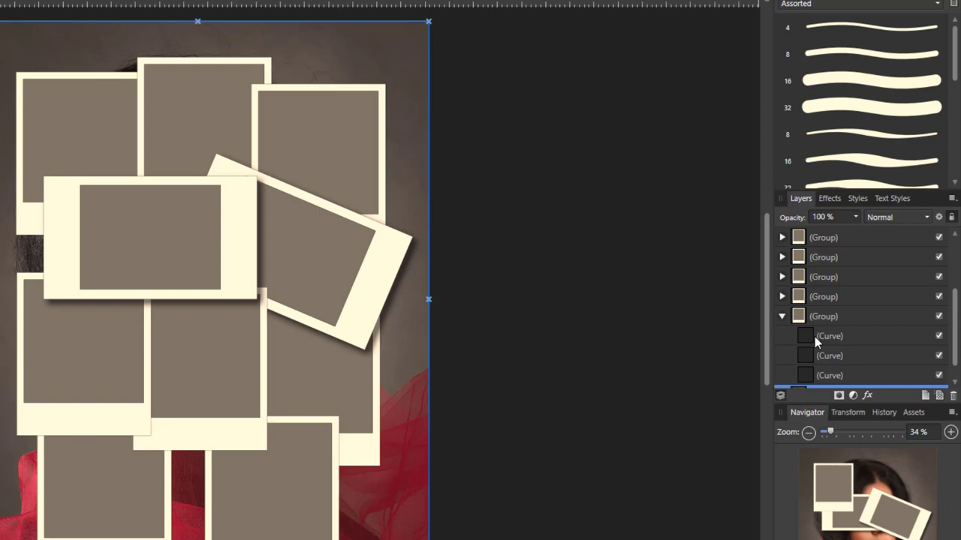
click(860, 336)
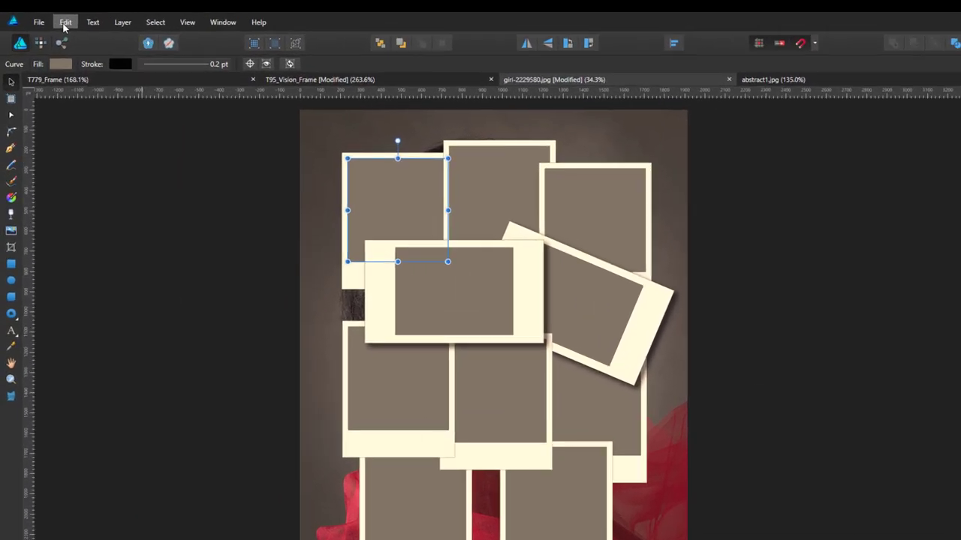
click(65, 23)
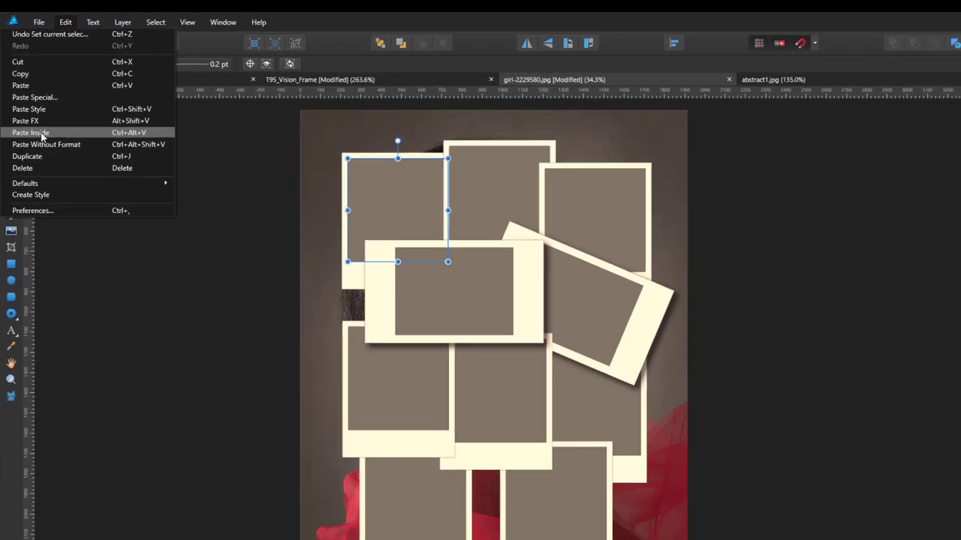
click(82, 225)
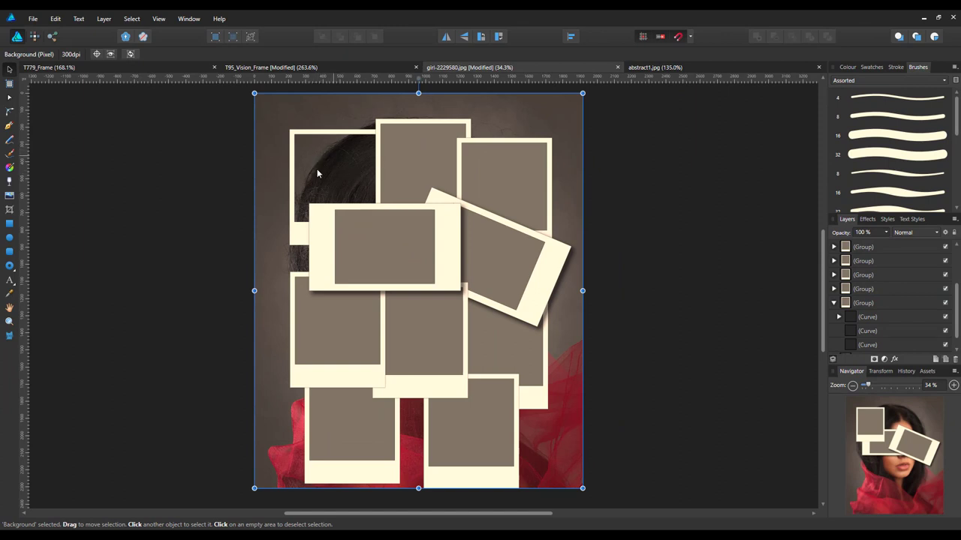
Step: Paste the copied portrait inside the top-middle Polaroid frame's photo area
click(834, 304)
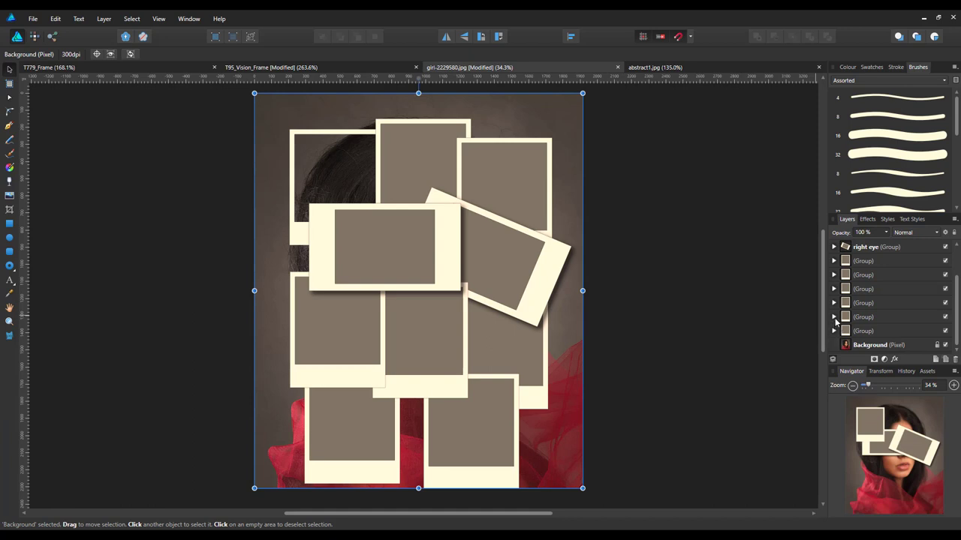
click(834, 318)
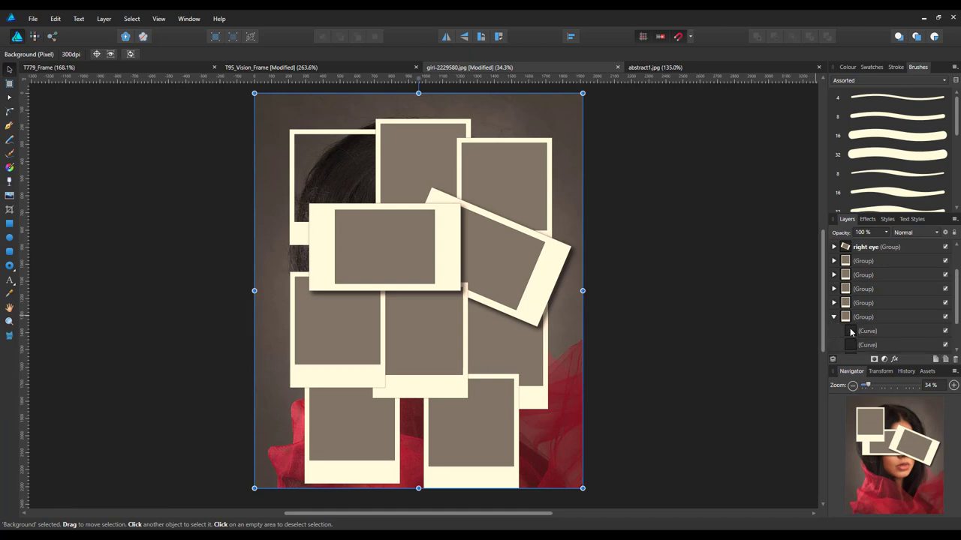
click(851, 331)
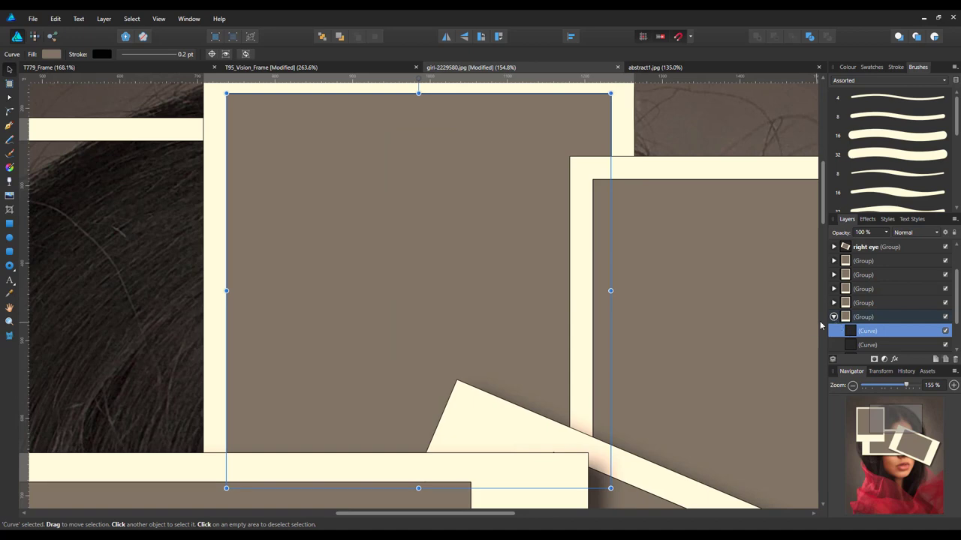
key(ctrl+0)
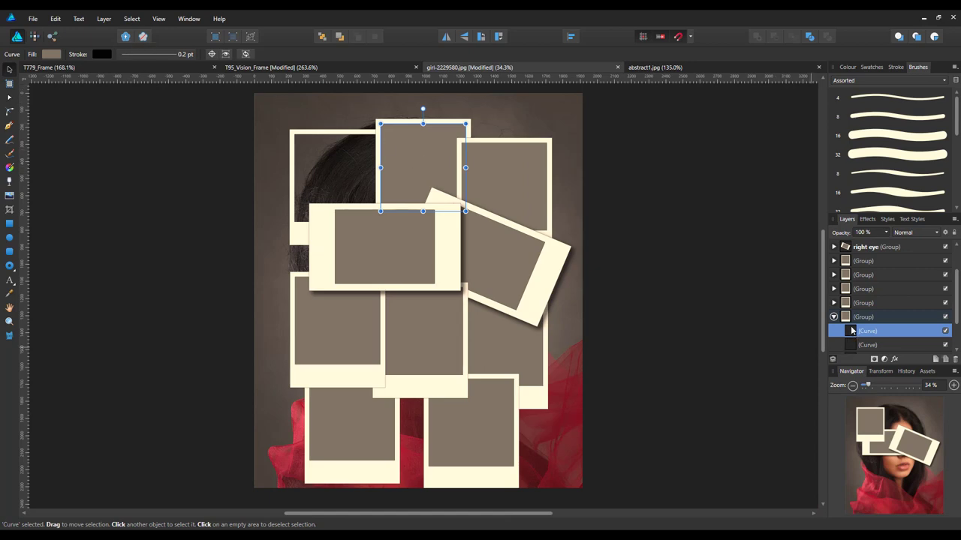
click(57, 21)
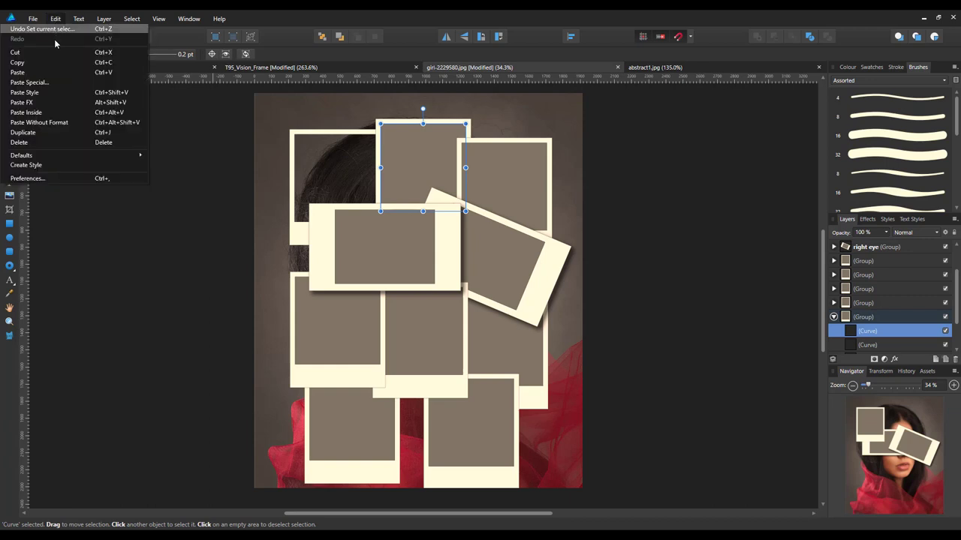
click(29, 113)
click(225, 165)
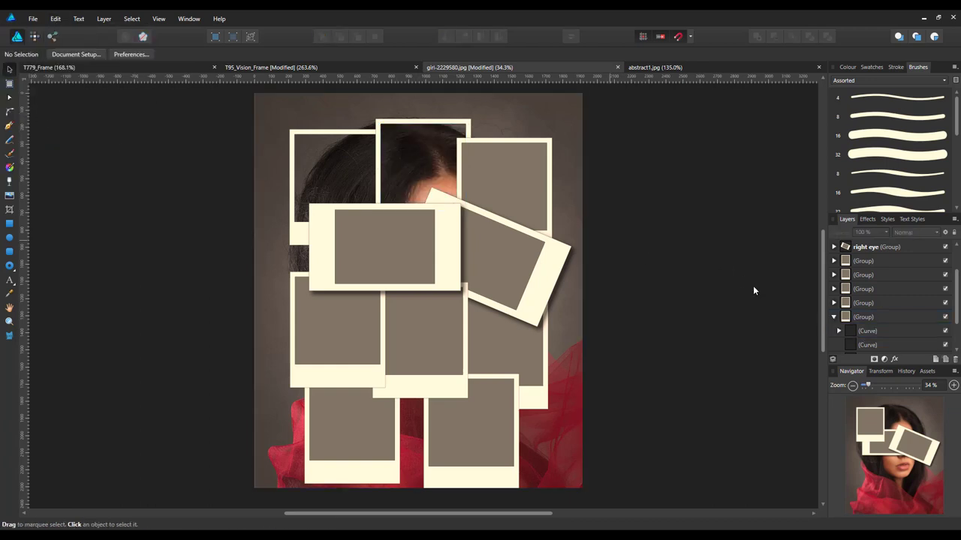
Step: Paste the portrait inside the bottom-left frame's photo area, showing the red fabric
click(834, 303)
click(851, 317)
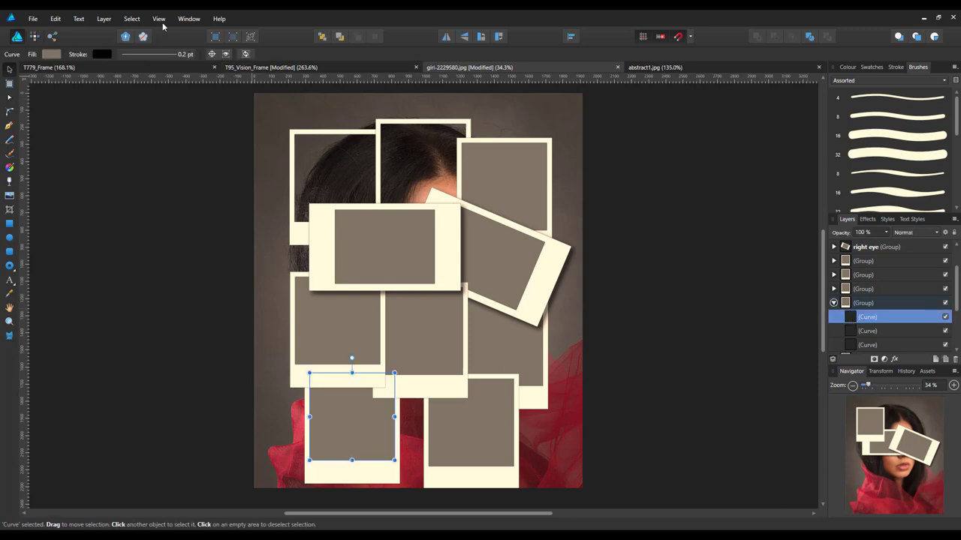
click(55, 20)
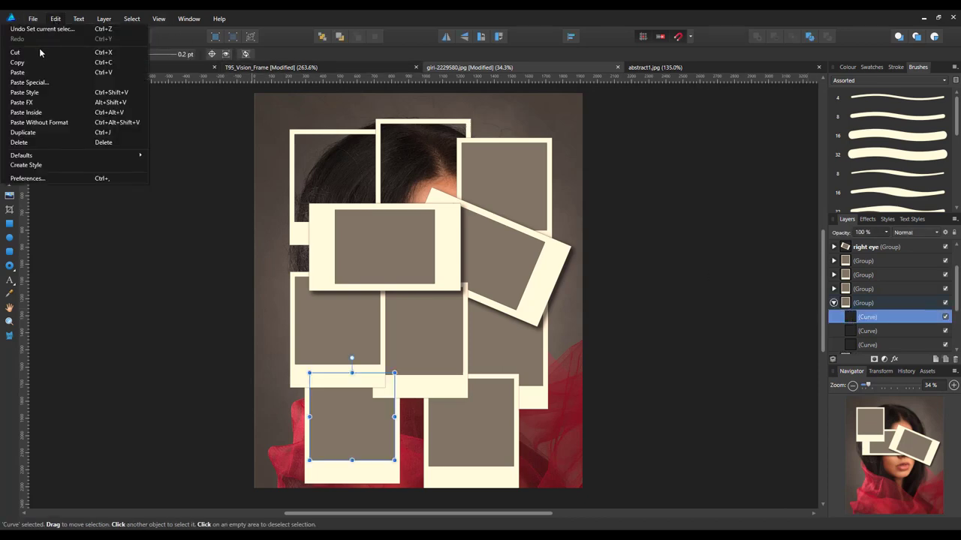
click(30, 112)
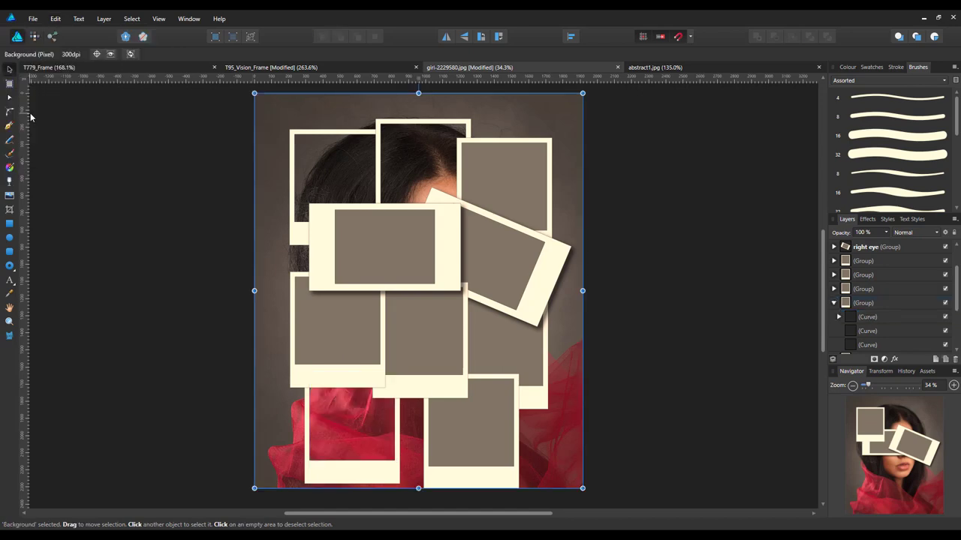
click(839, 316)
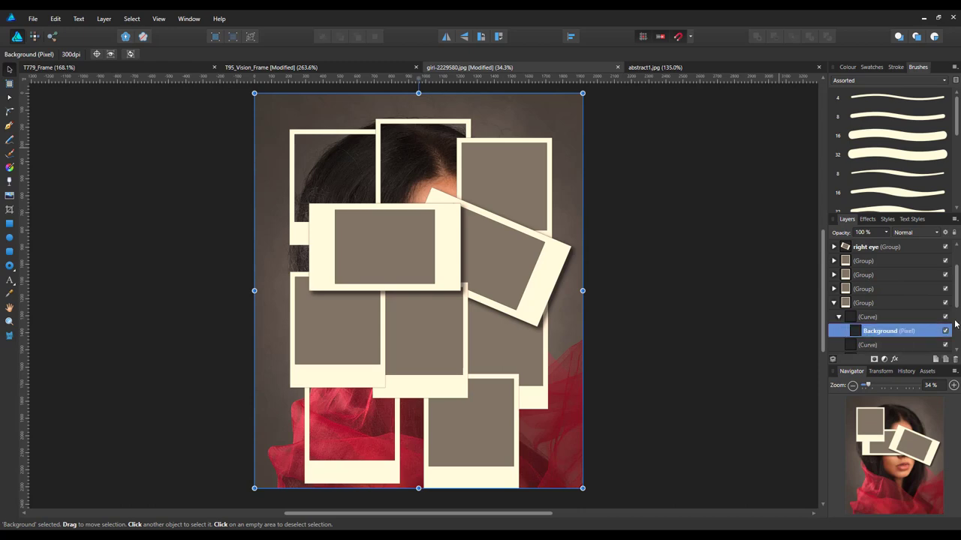
Step: Delete the bottom-left frame's pasted photo and paste the portrait inside it again
right_click(875, 334)
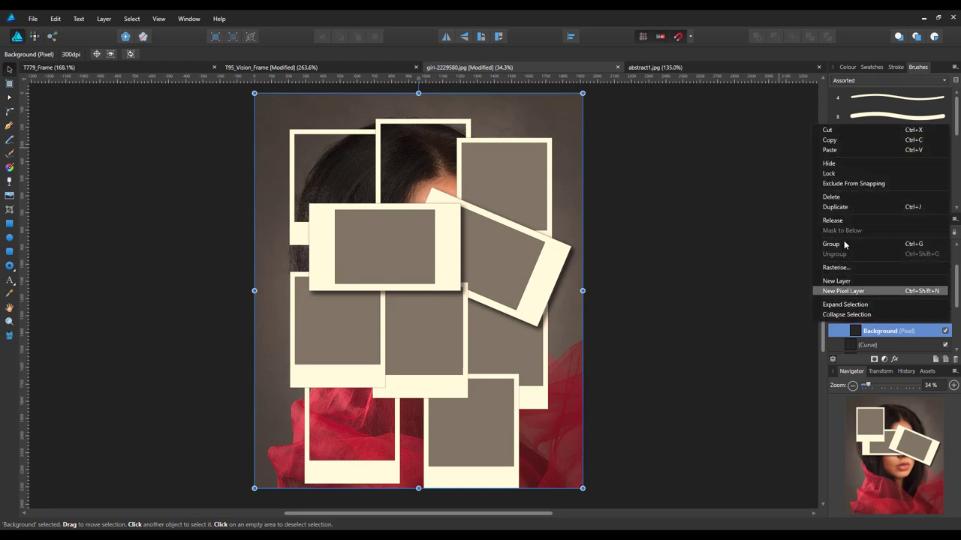
click(830, 196)
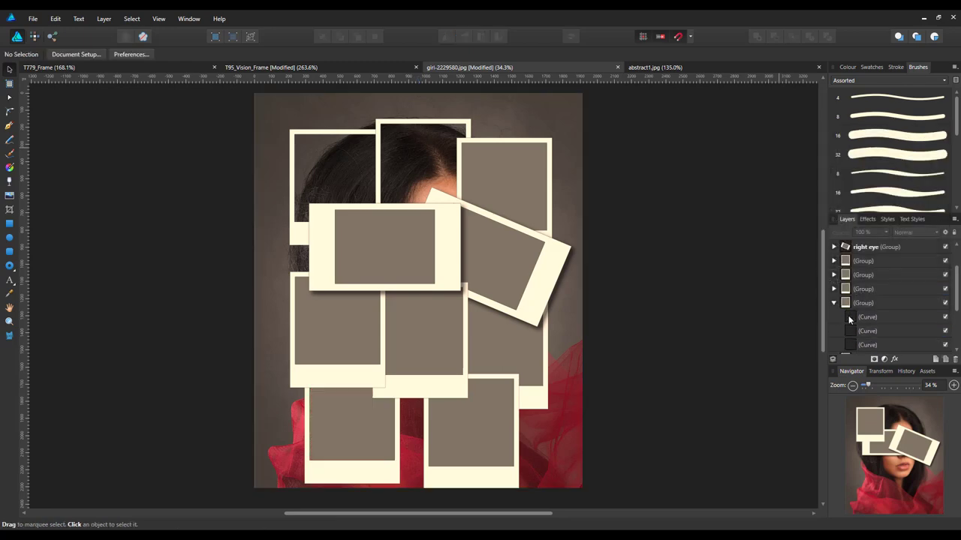
click(850, 320)
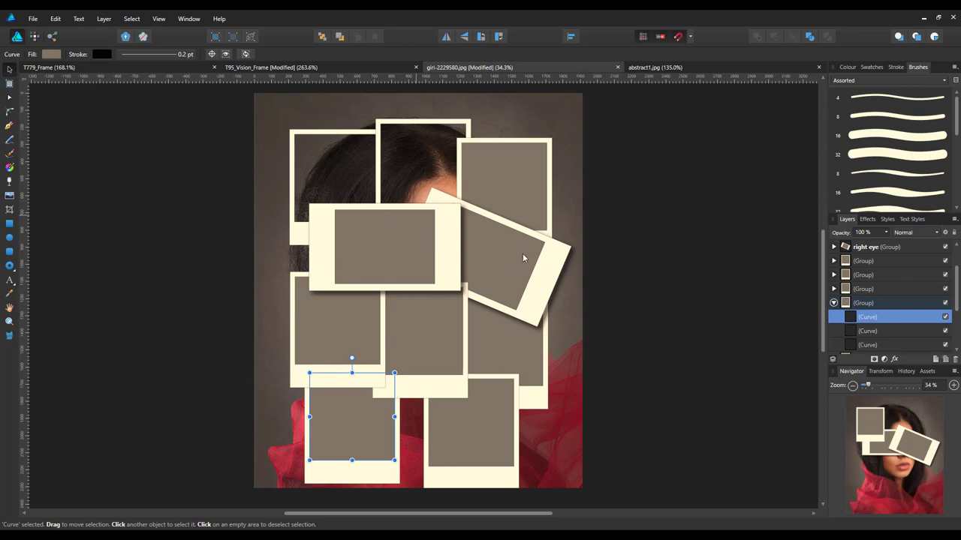
click(57, 22)
click(27, 112)
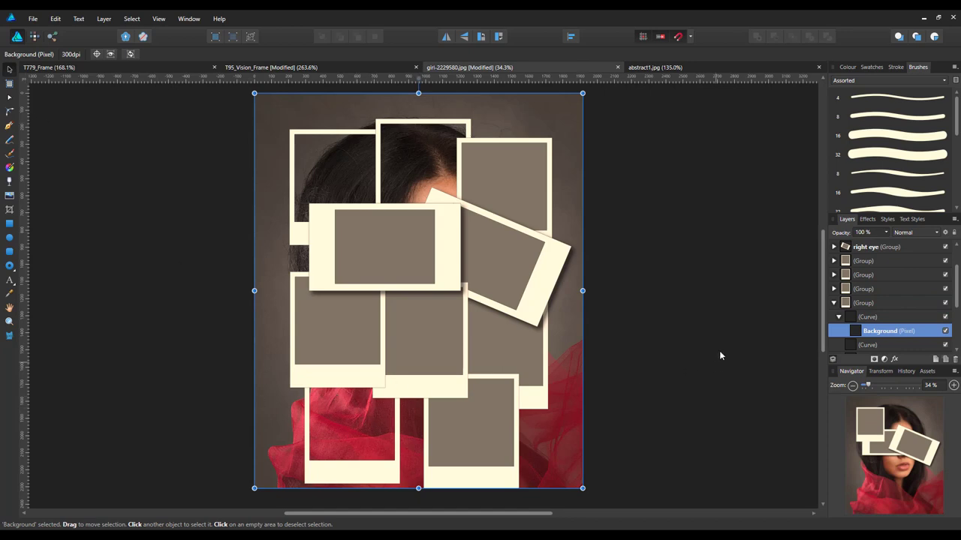
Step: Paste the portrait inside the right-centre frame's photo area, revealing hair and cheek
click(834, 303)
click(833, 290)
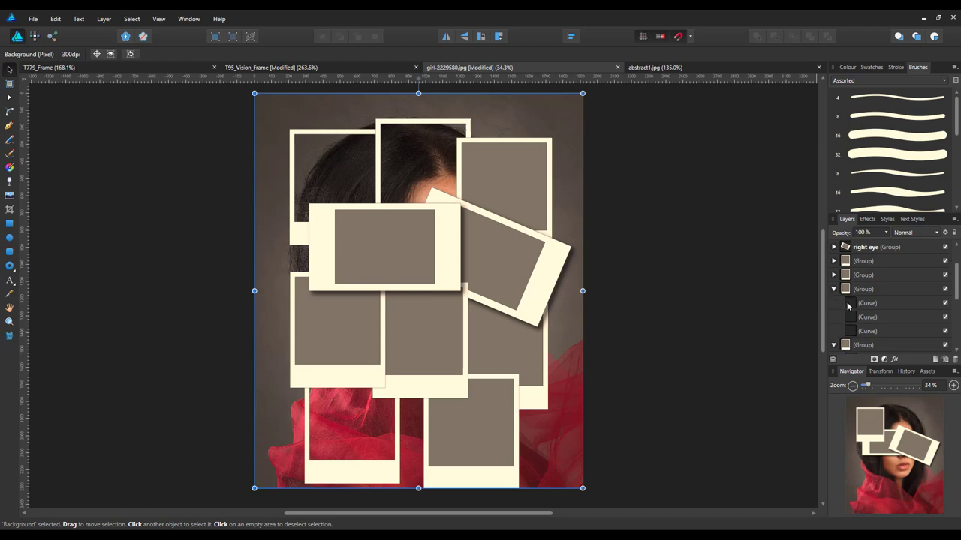
click(850, 306)
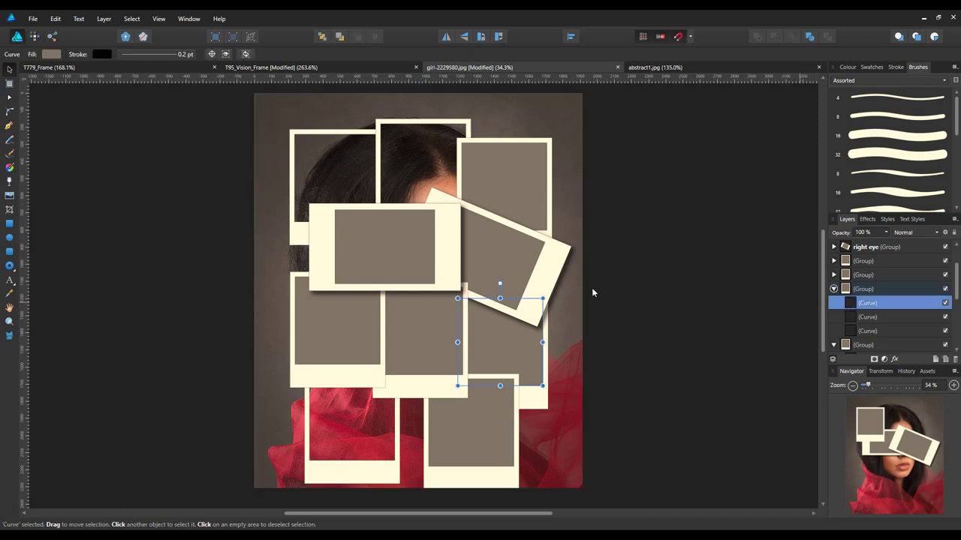
click(55, 19)
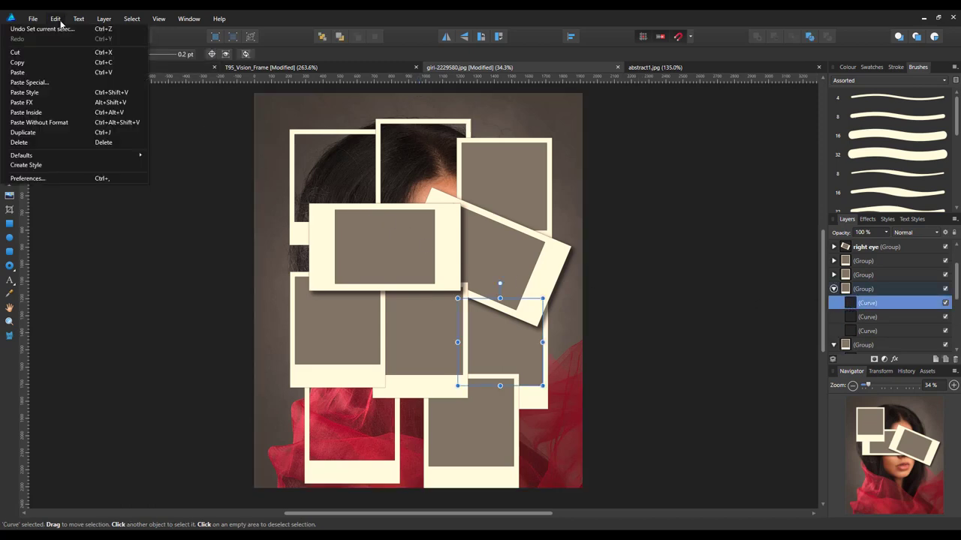
click(26, 112)
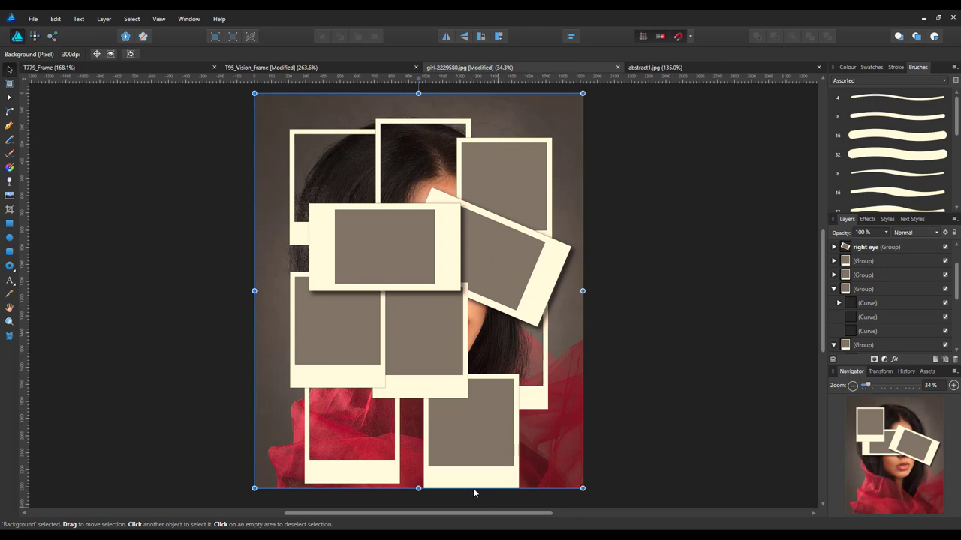
Step: Paste the portrait inside the l eye Polaroid's photo area
click(377, 265)
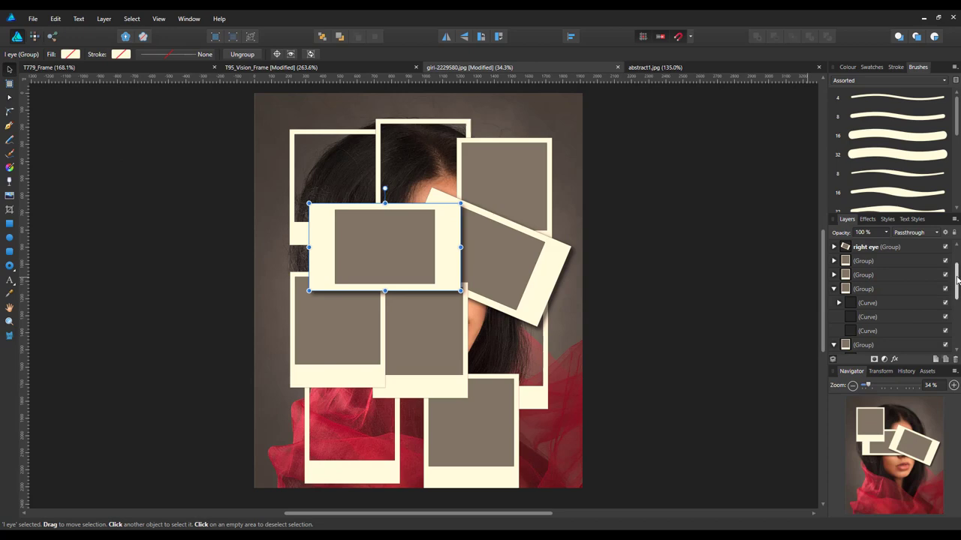
drag(957, 280, 957, 266)
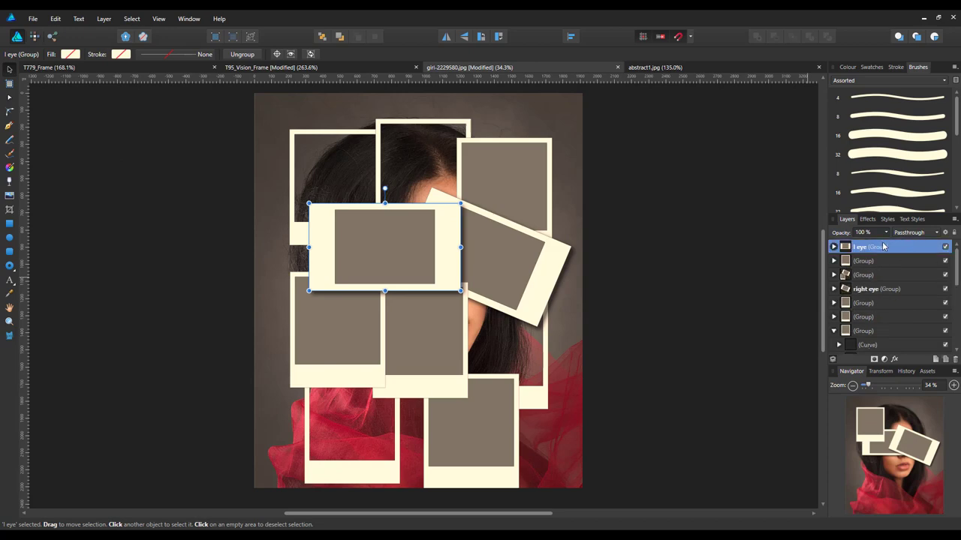
click(834, 247)
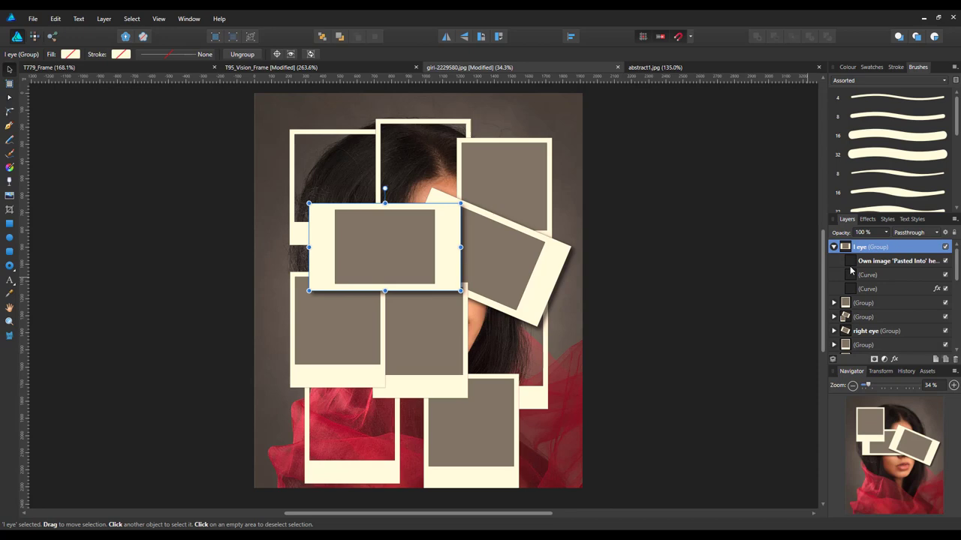
click(852, 262)
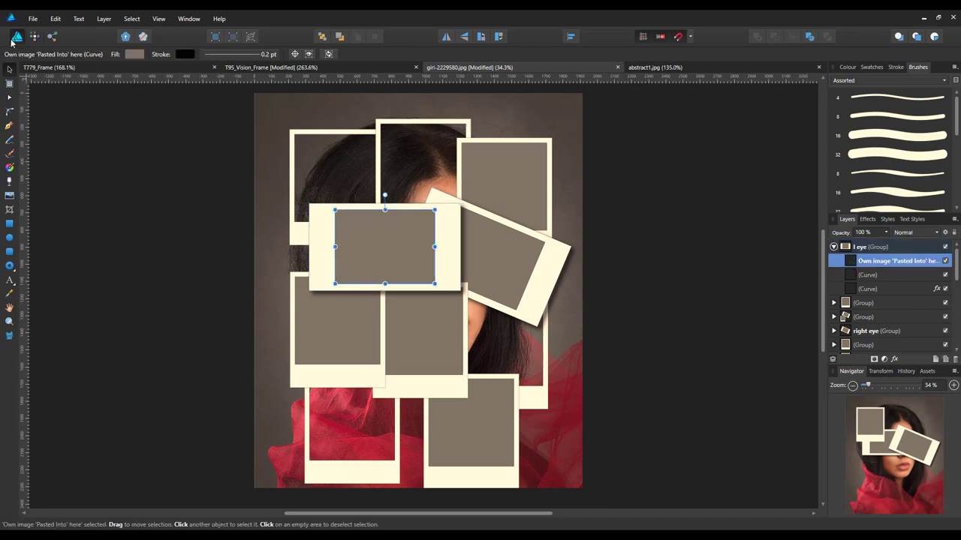
click(54, 19)
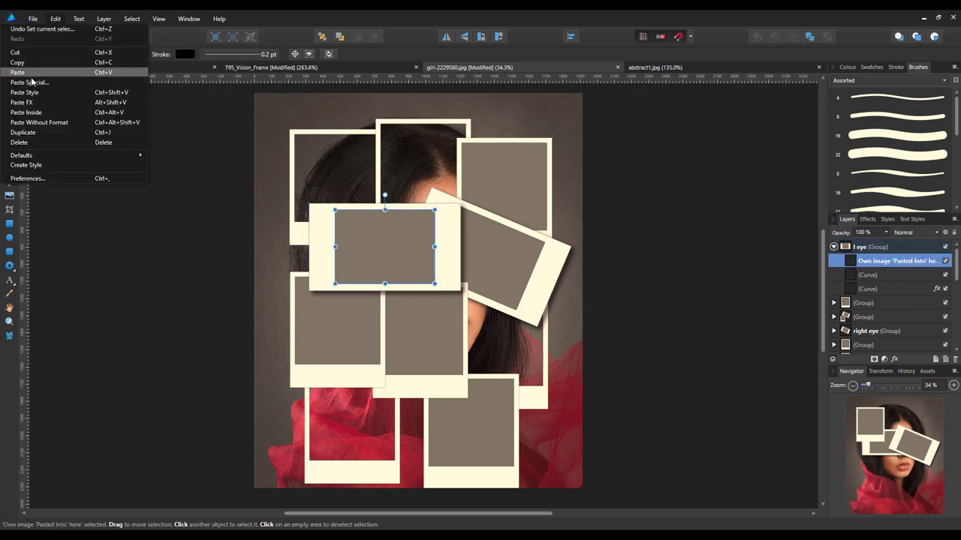
click(27, 113)
click(153, 314)
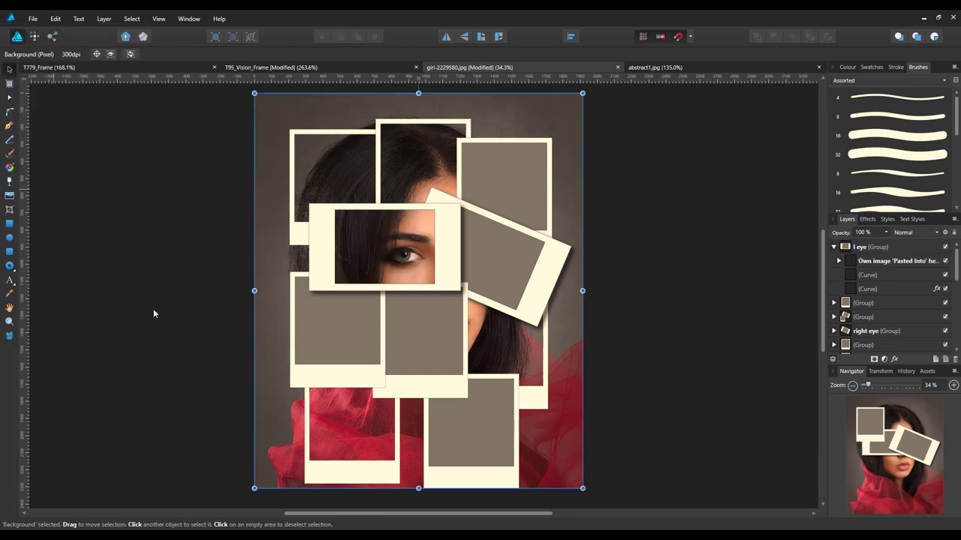
Step: Paste the portrait inside the tilted right eye Polaroid's photo area
click(502, 263)
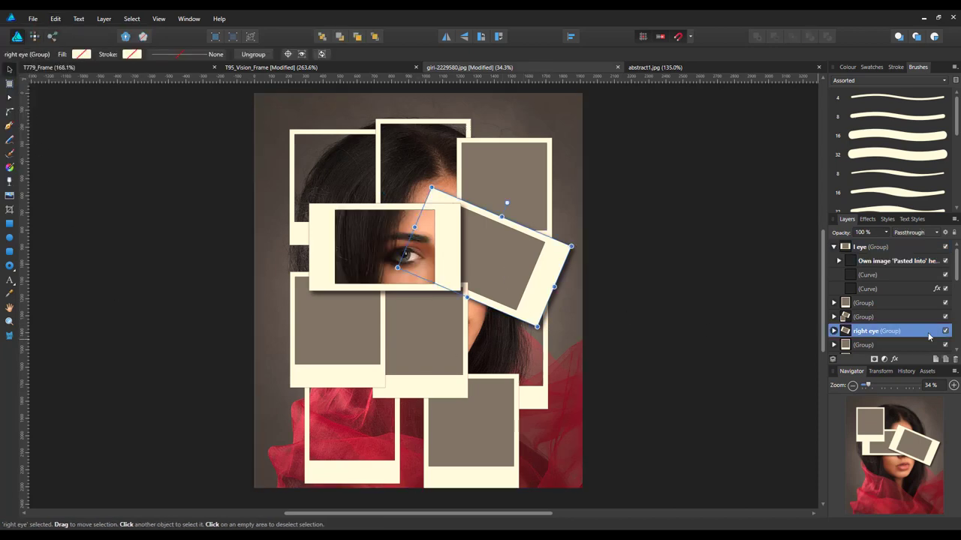
click(834, 331)
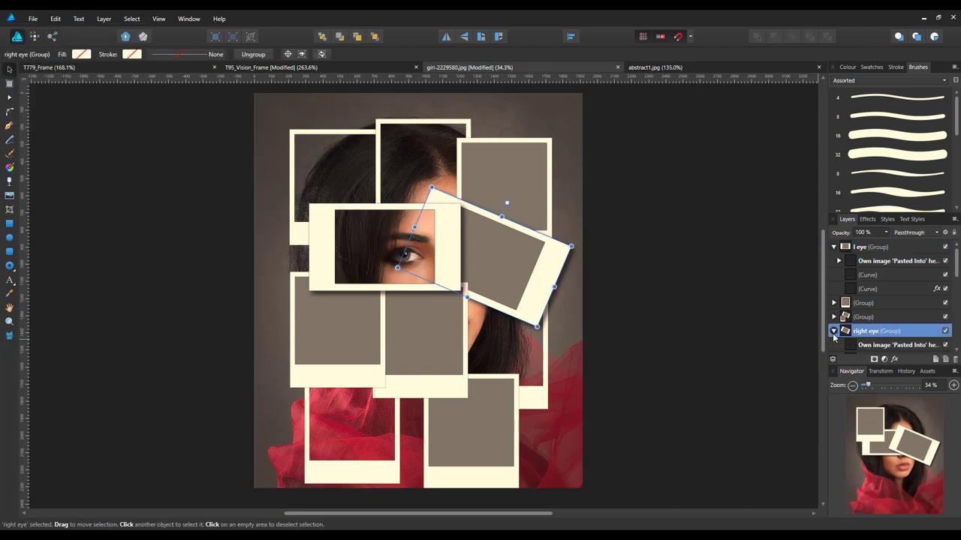
click(848, 346)
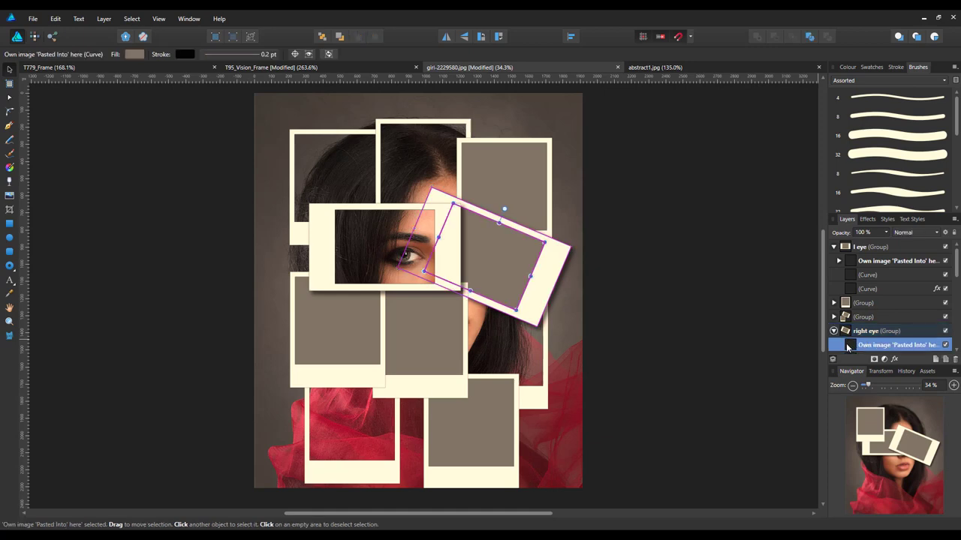
click(54, 20)
click(36, 112)
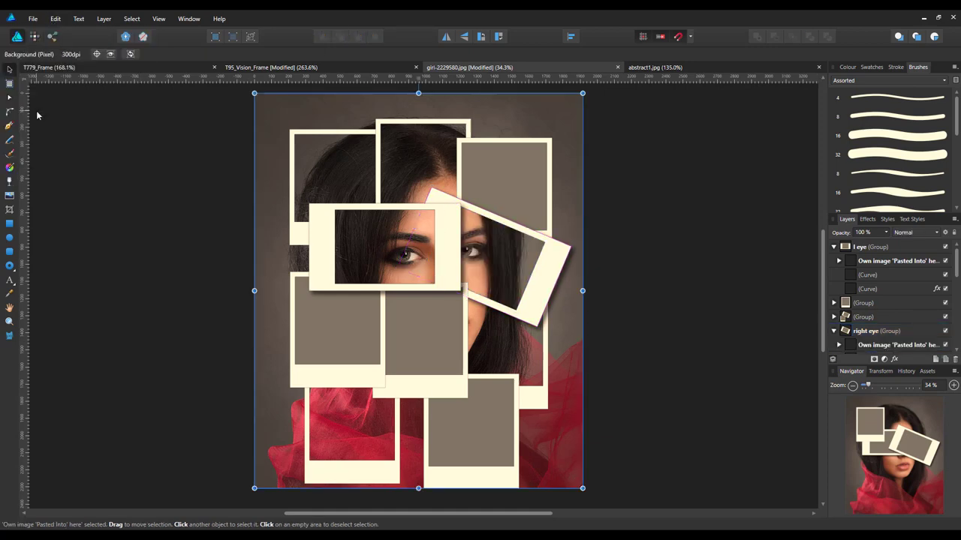
Step: Paste the portrait inside the top-right Polaroid's photo area, revealing dark hair
click(508, 190)
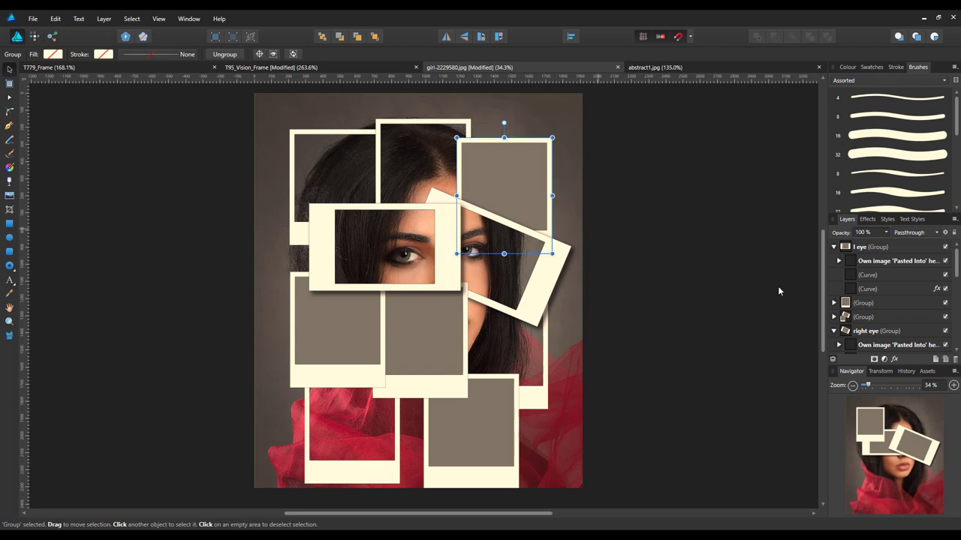
drag(958, 261, 957, 285)
click(833, 317)
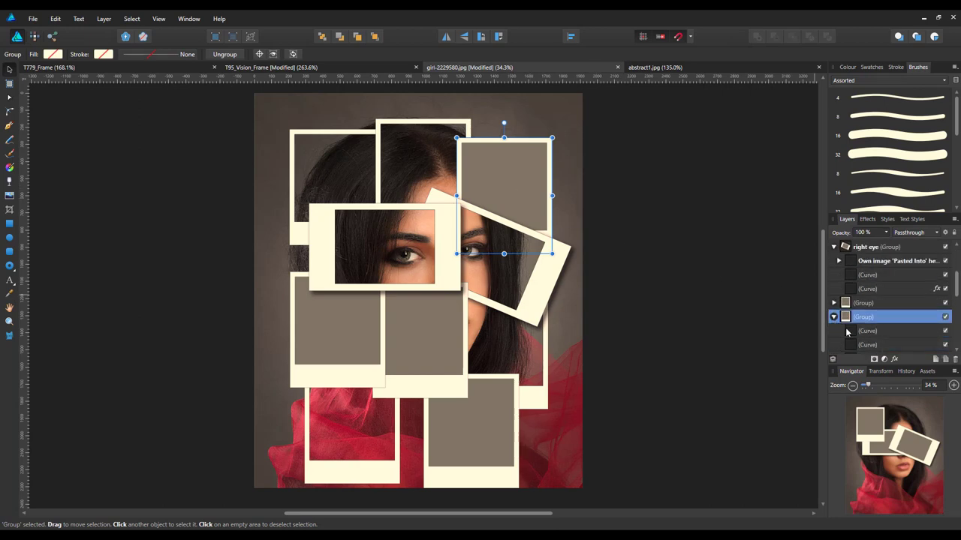
click(847, 333)
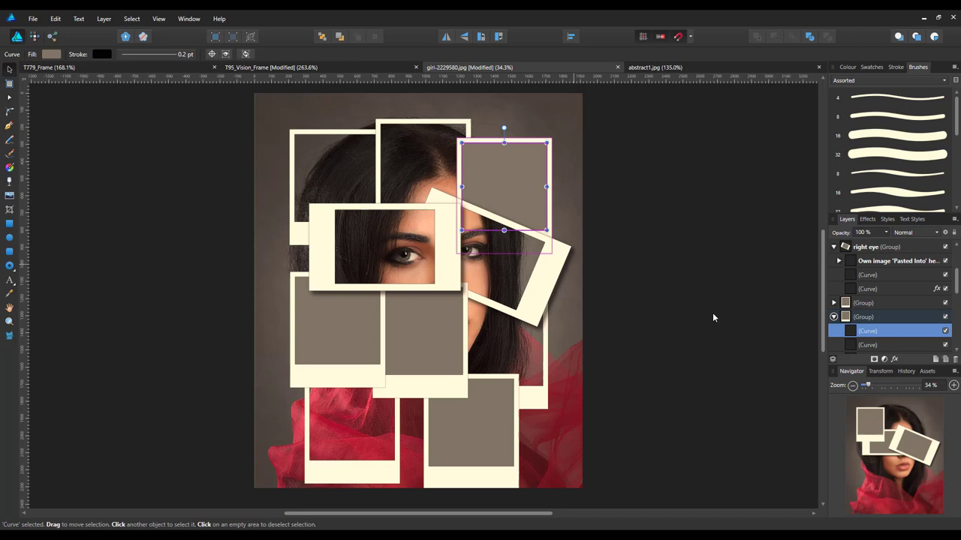
click(57, 21)
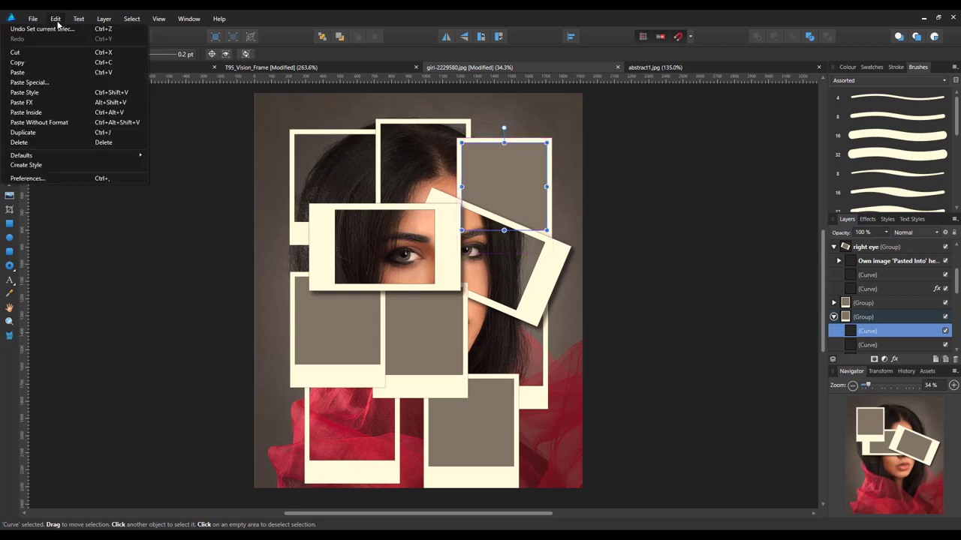
click(28, 113)
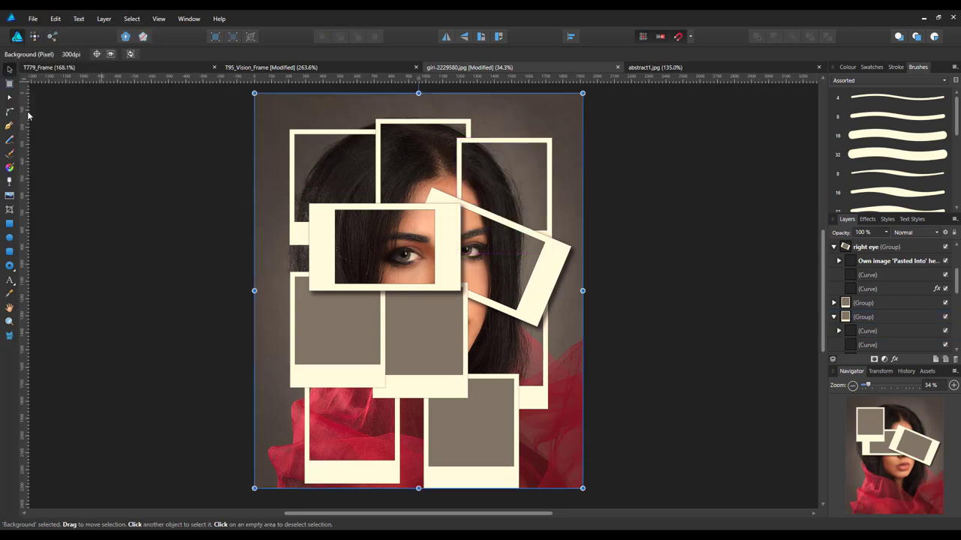
Step: Select the centre Polaroid's inner photo shape and bring up the Edit menu
click(423, 343)
scroll(889, 297, down, 3)
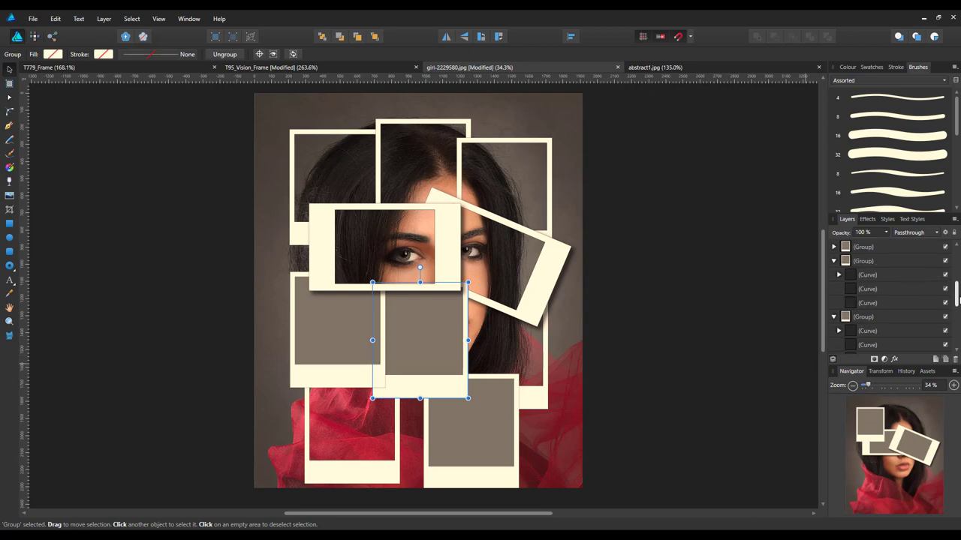
click(833, 276)
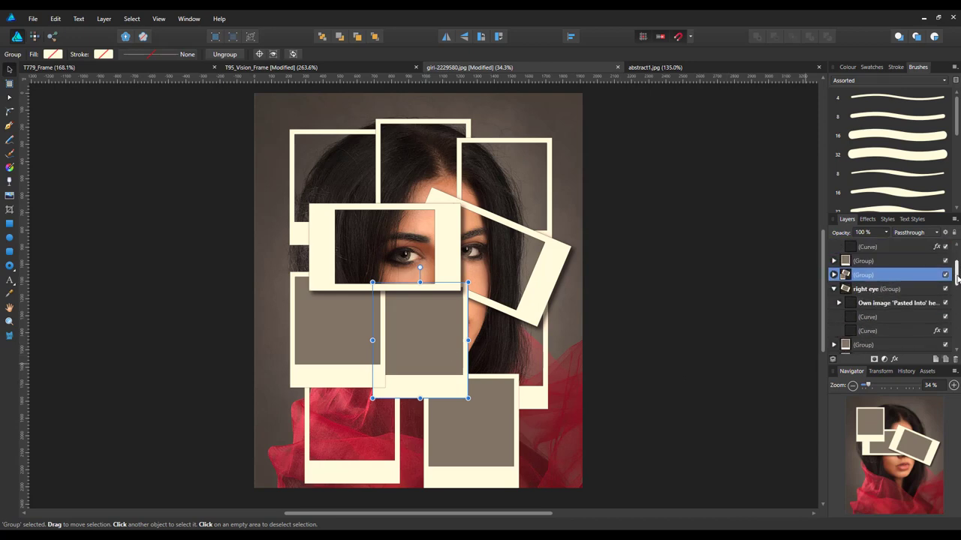
click(834, 275)
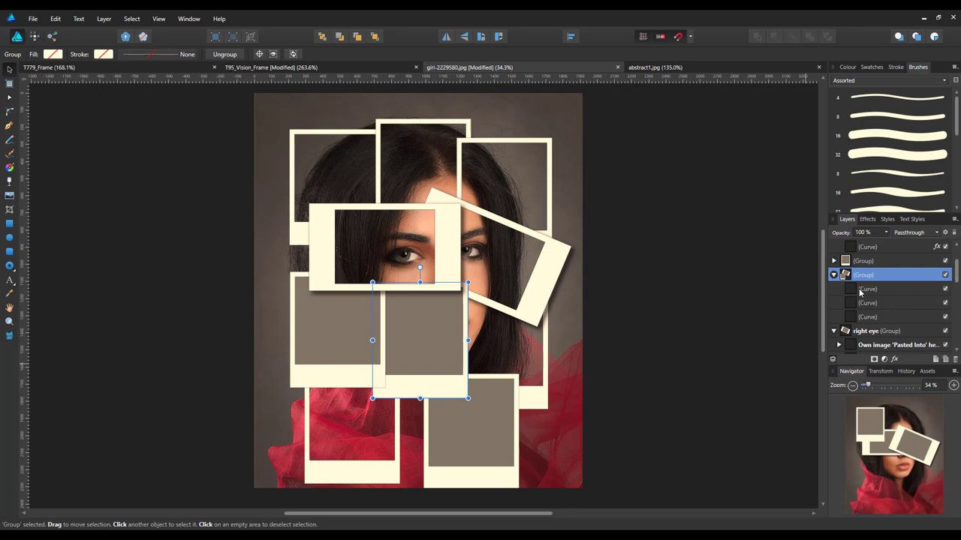
click(863, 289)
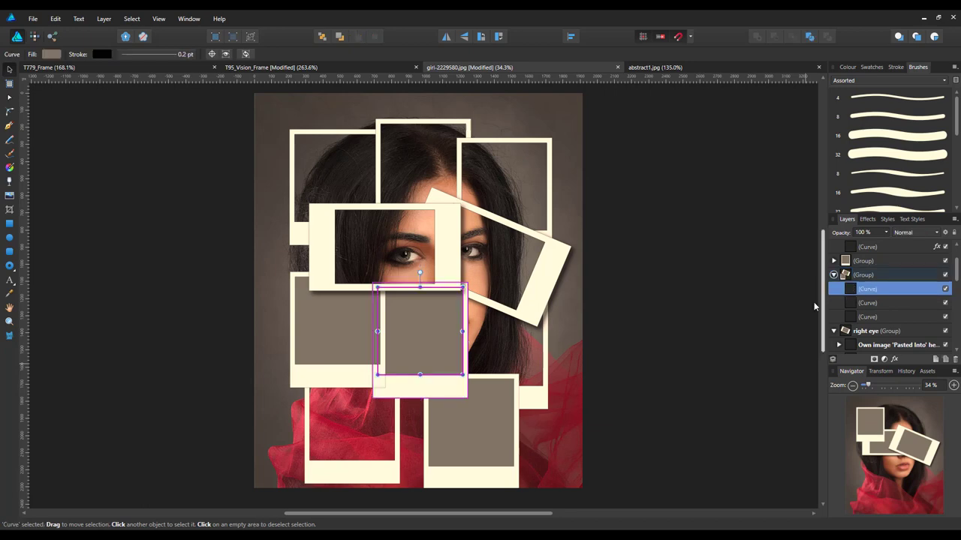
click(54, 22)
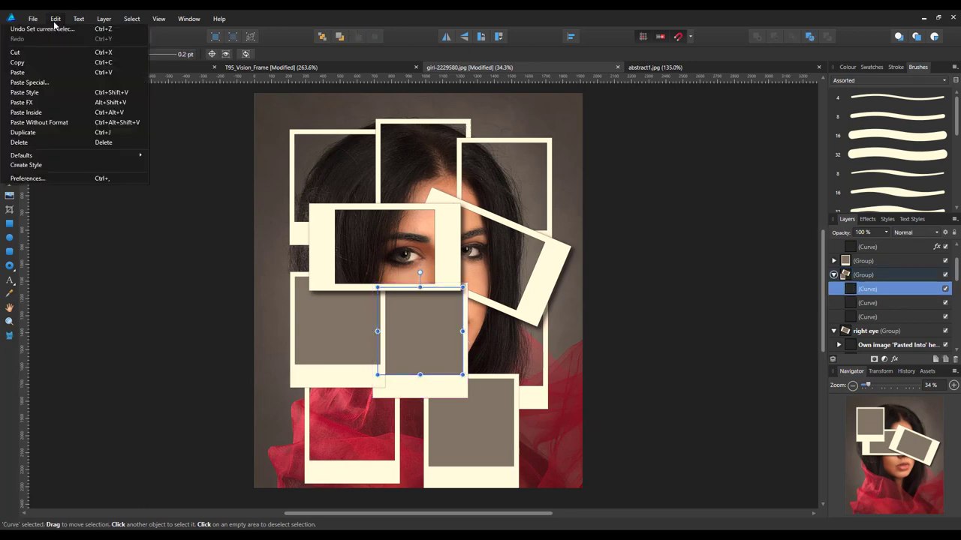
Step: Paste the portrait inside the centre frame, then inside the left grey frame
click(25, 112)
click(328, 334)
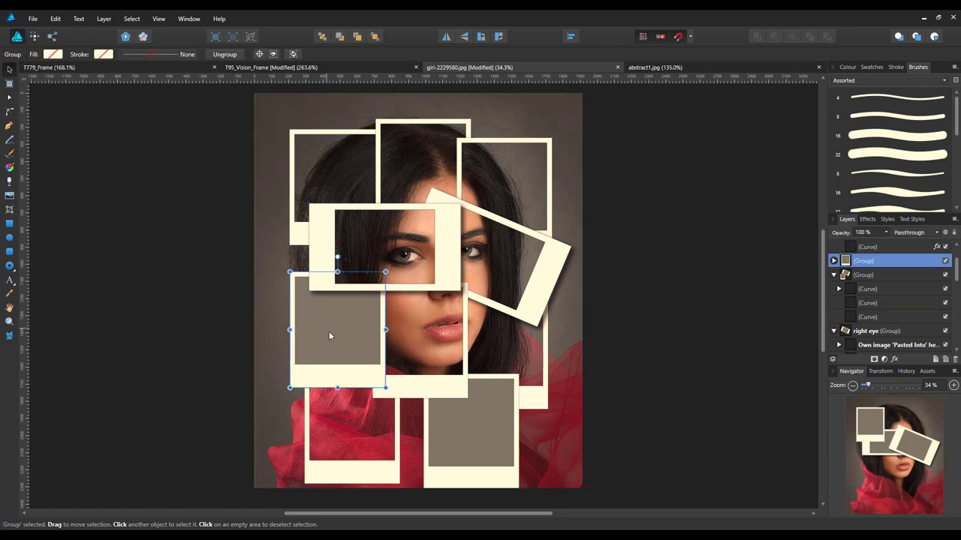
click(834, 262)
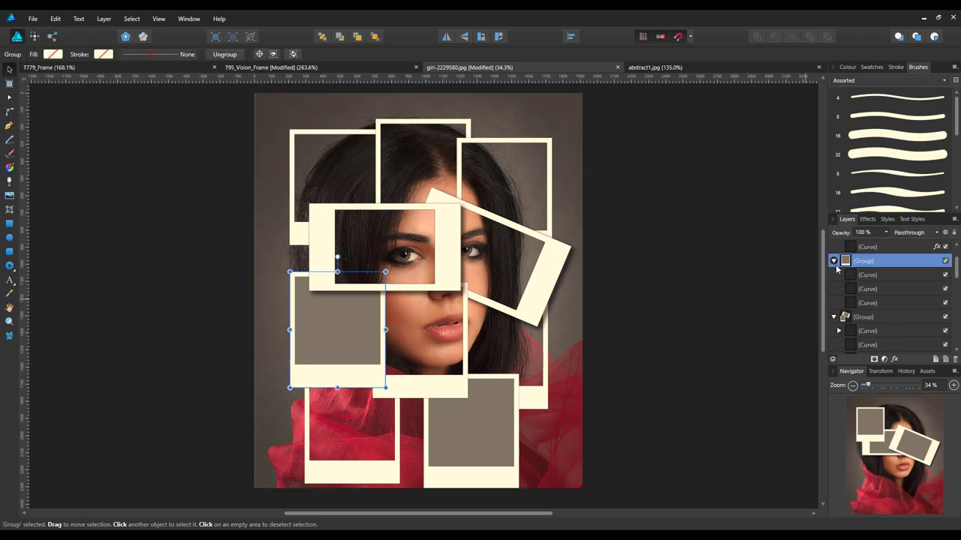
click(852, 279)
key(ctrl+alt+0)
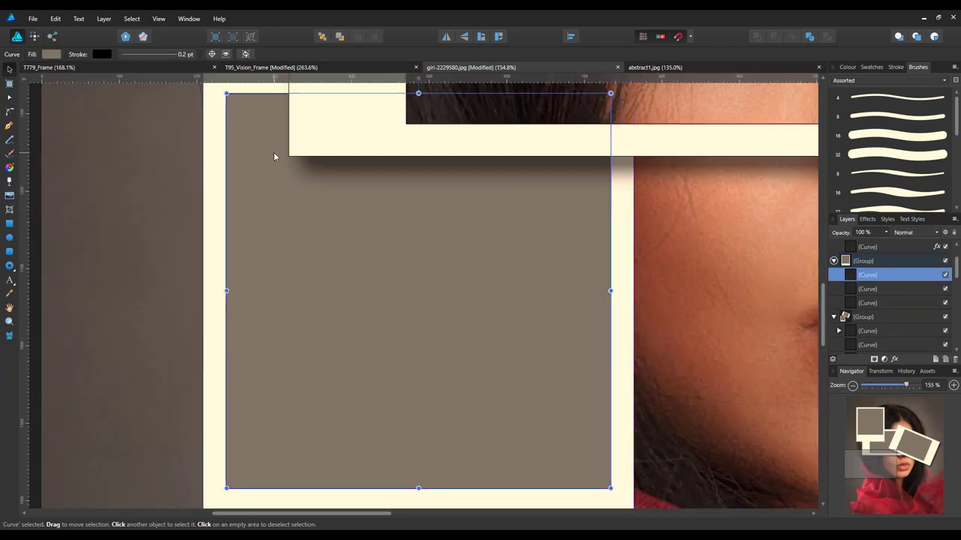
key(ctrl+0)
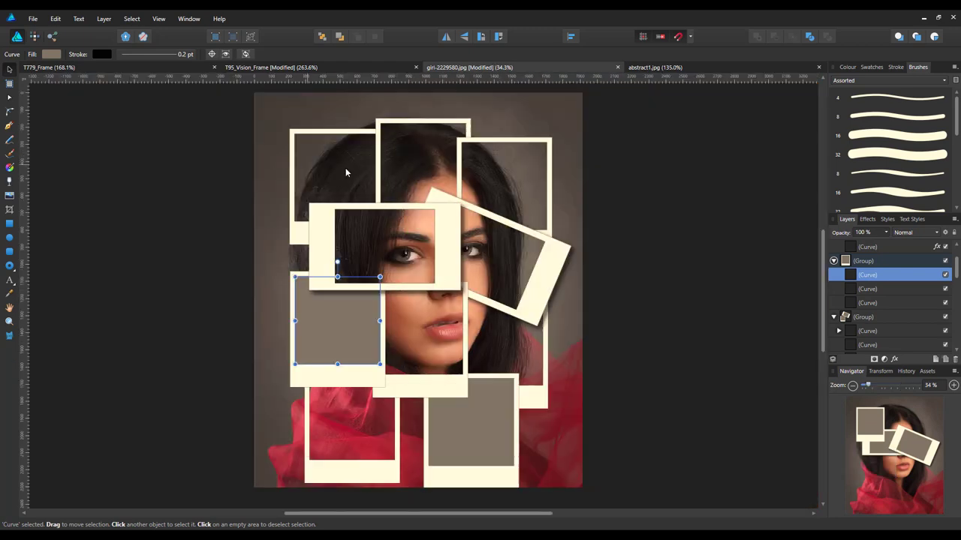
click(56, 19)
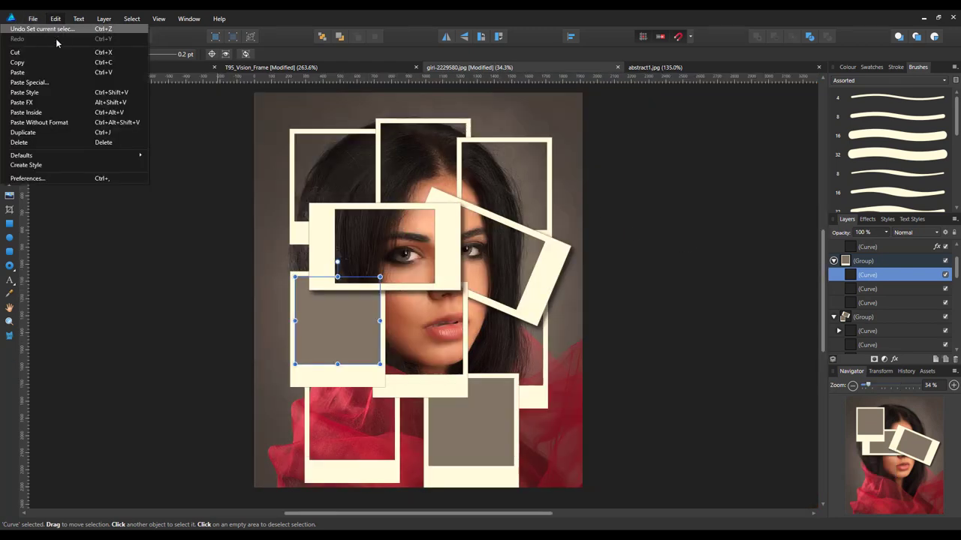
click(42, 122)
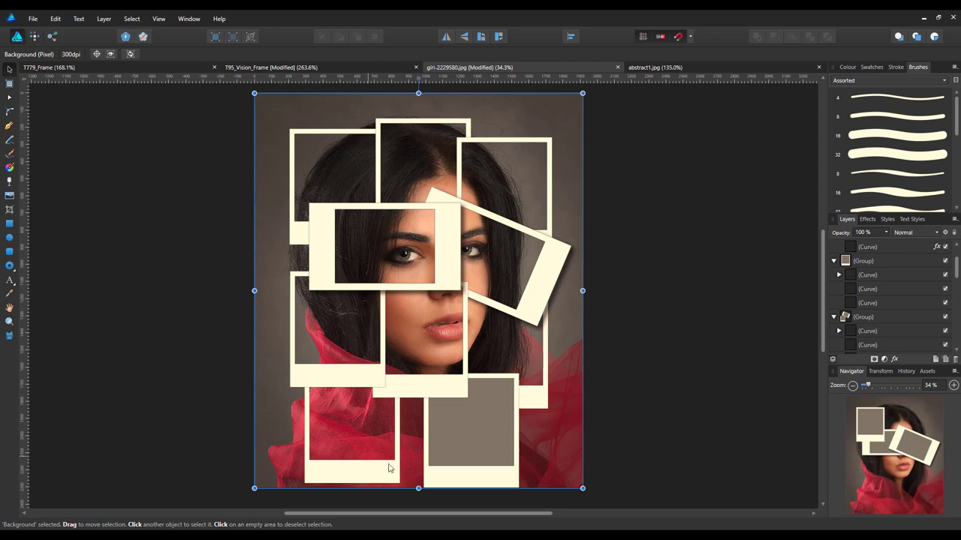
Step: Paste the portrait inside the bottom grey frame's inner rectangle
click(487, 440)
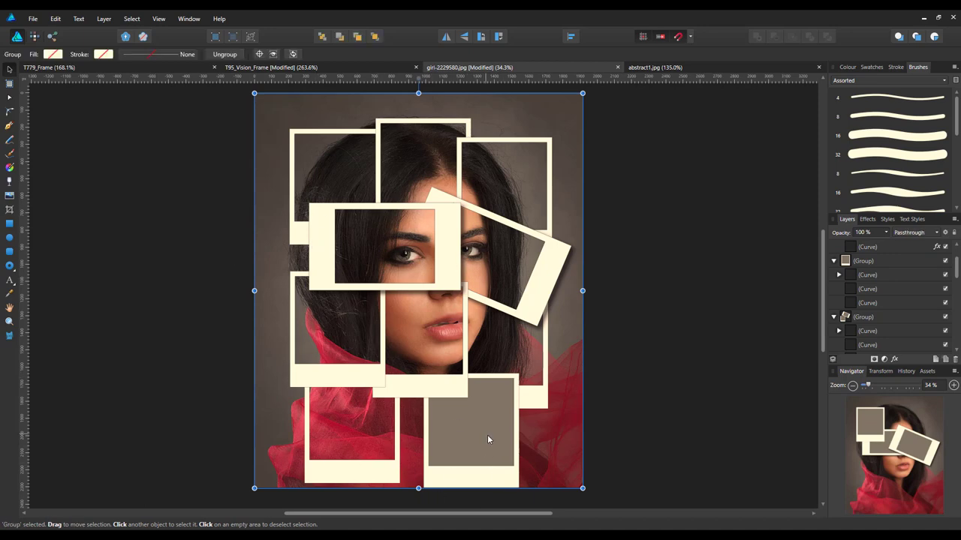
click(487, 439)
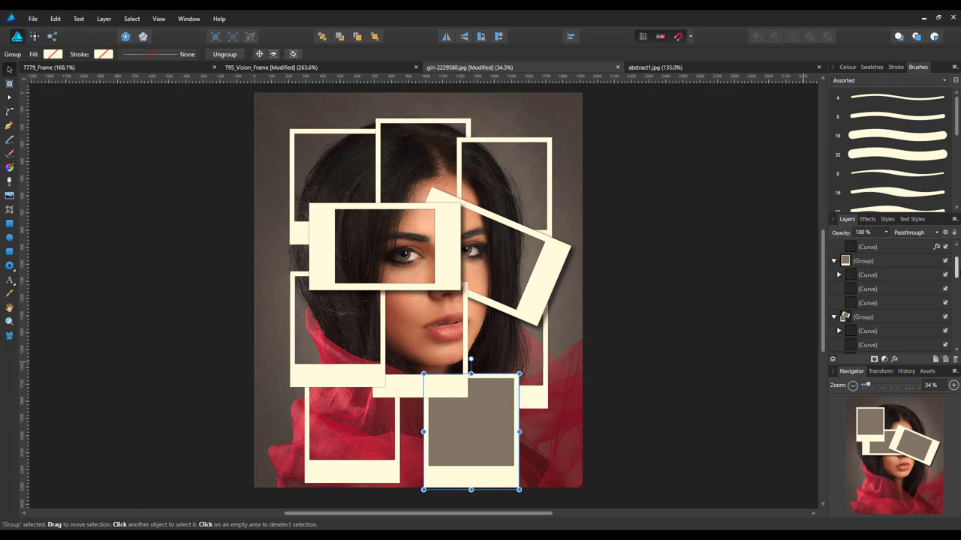
drag(958, 267, 958, 299)
click(834, 275)
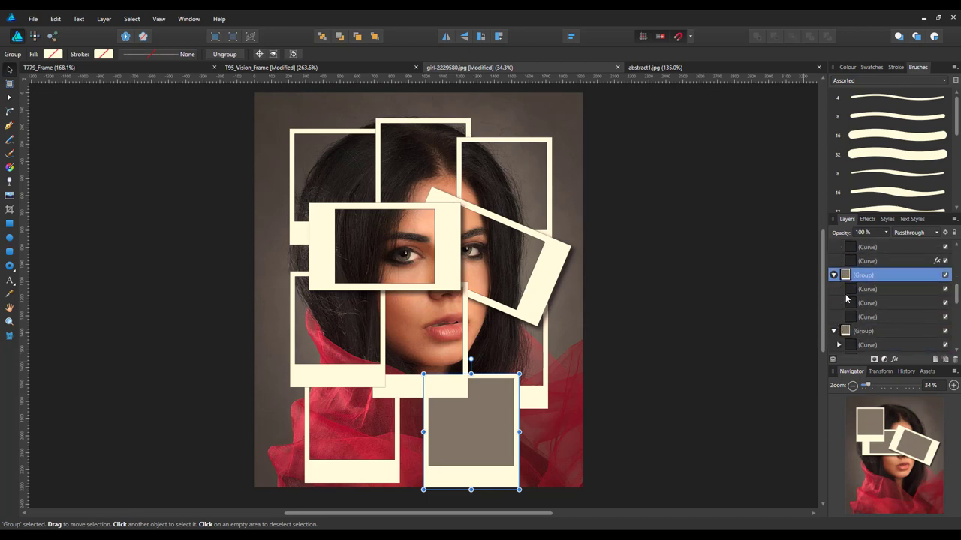
click(891, 293)
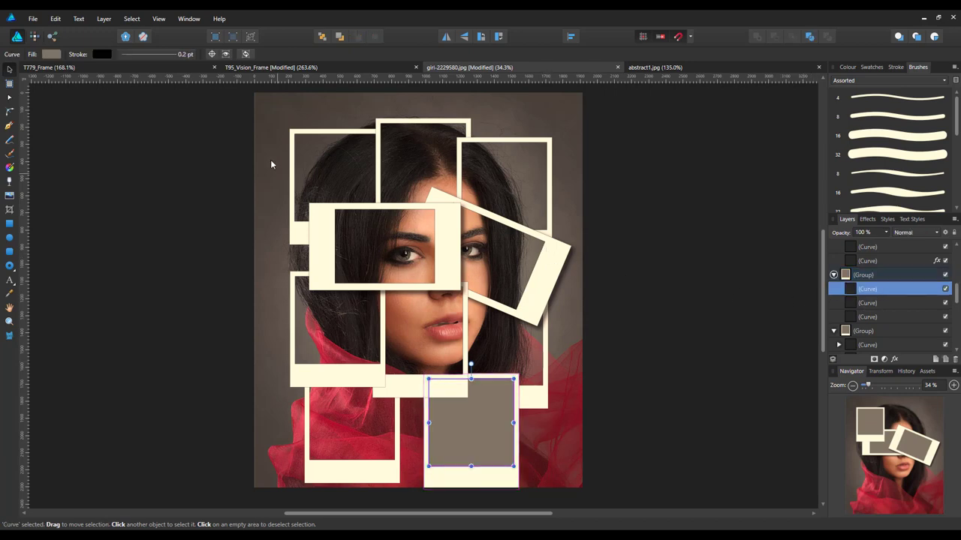
click(55, 18)
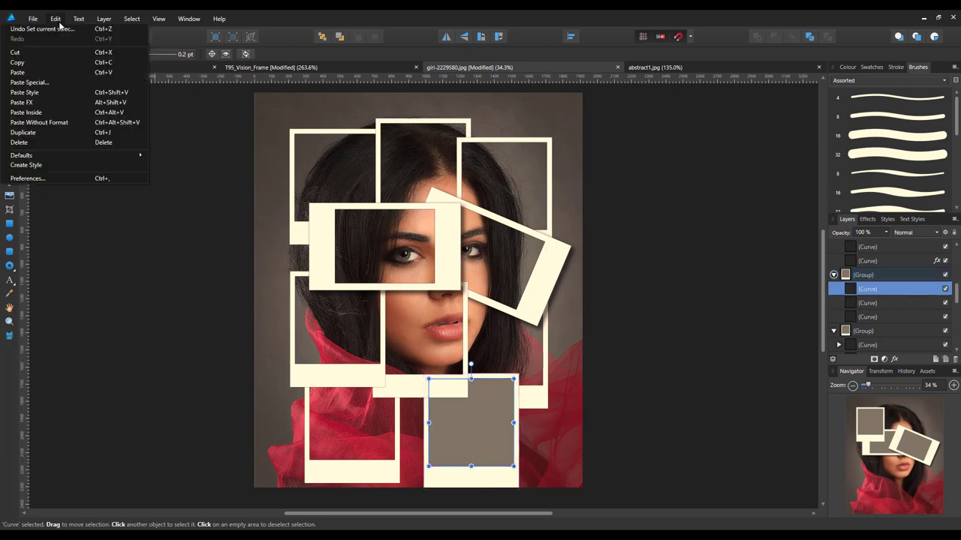
click(35, 114)
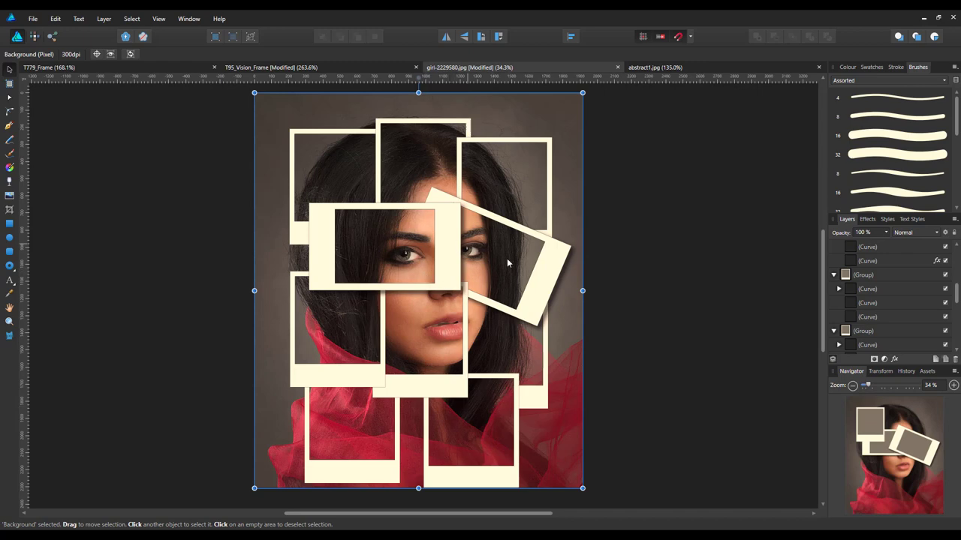
Step: Nudge the tilted right eye Polaroid slightly down-right and raise its group in the Layers stack
click(545, 294)
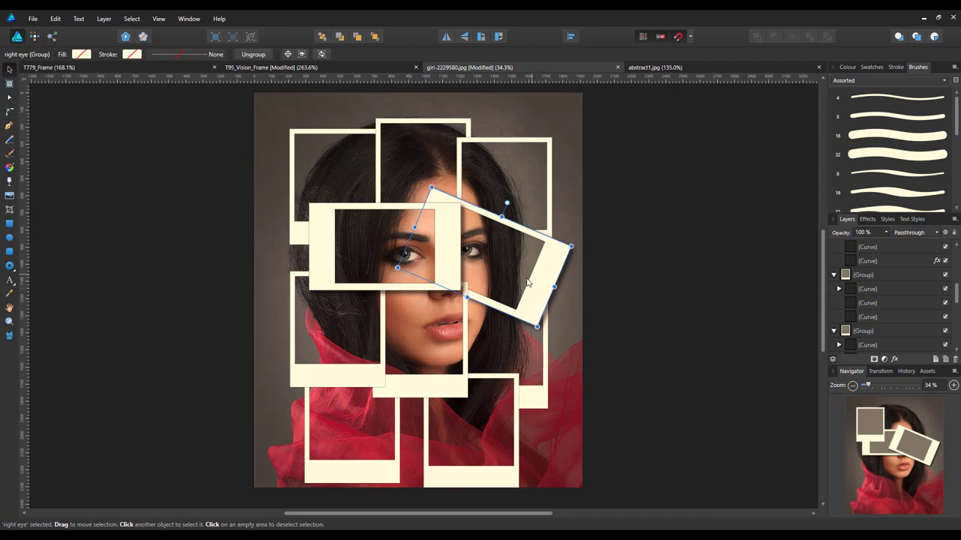
mouse_move(529, 299)
mouse_down()
mouse_move(546, 306)
mouse_move(534, 301)
mouse_up()
scroll(958, 279, down, 1)
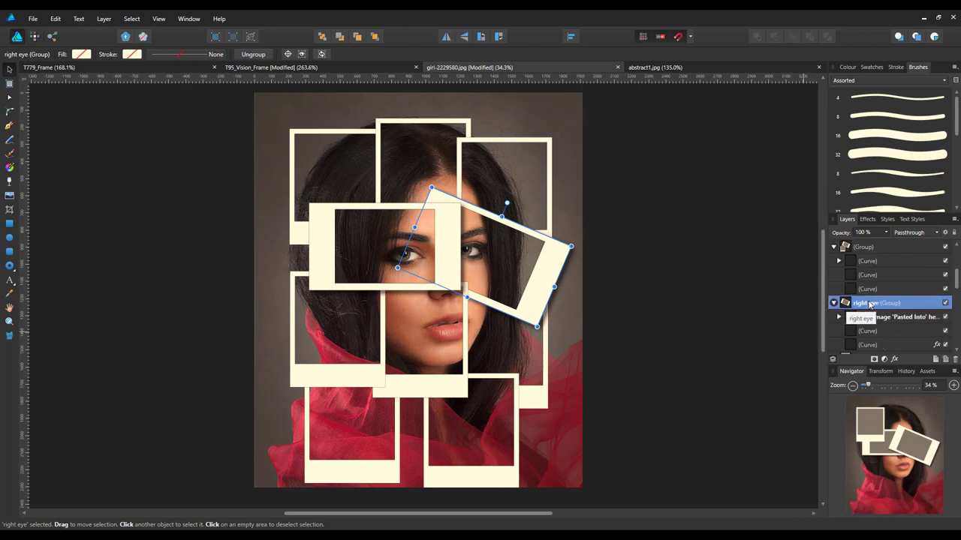
mouse_move(870, 303)
mouse_down()
mouse_move(869, 246)
mouse_move(886, 347)
mouse_move(877, 304)
mouse_up()
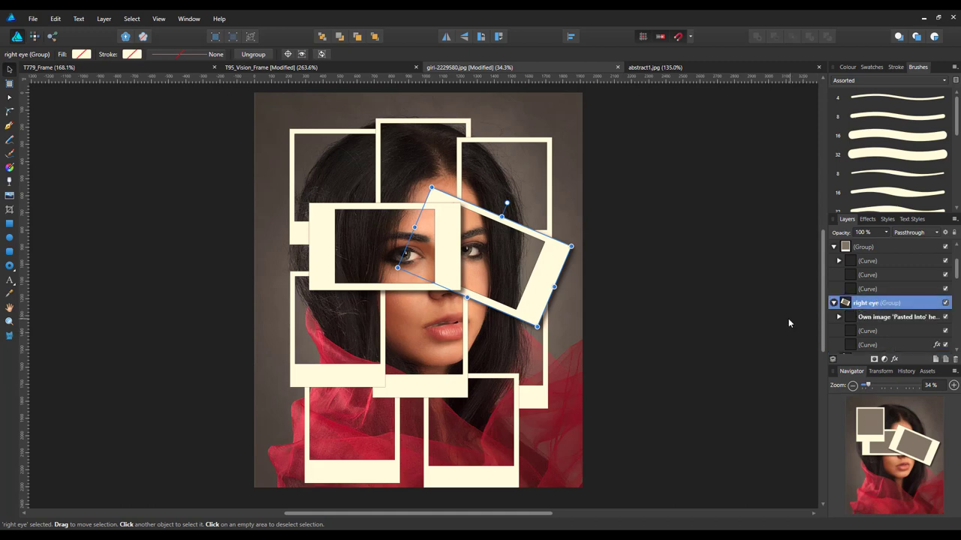
click(760, 304)
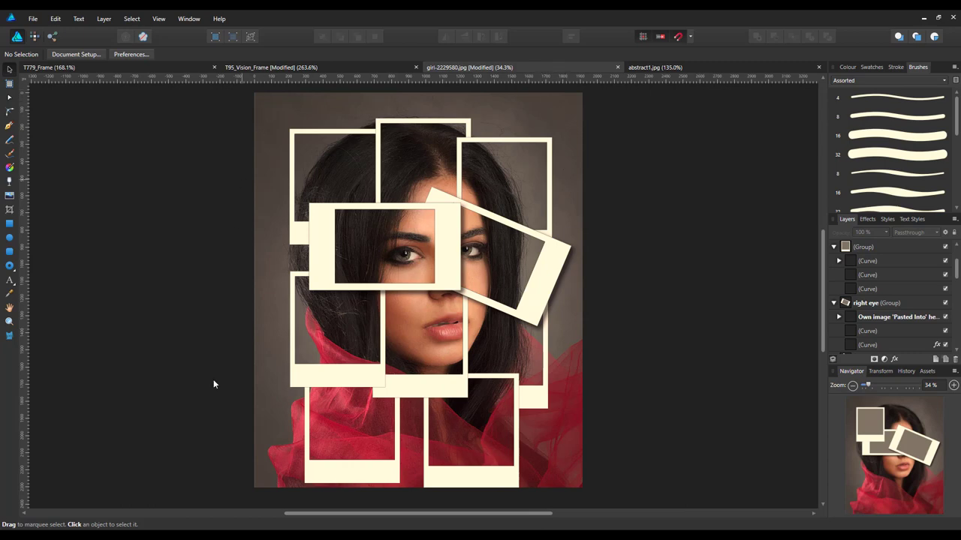
Step: Switch to abstract1.jpg and copy its orange Background layer
scroll(893, 300, down, 5)
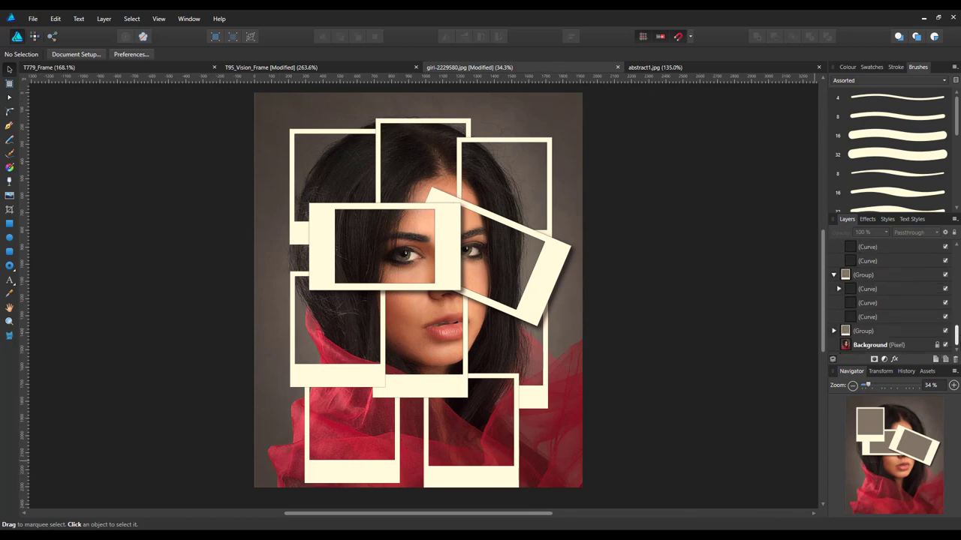
click(871, 346)
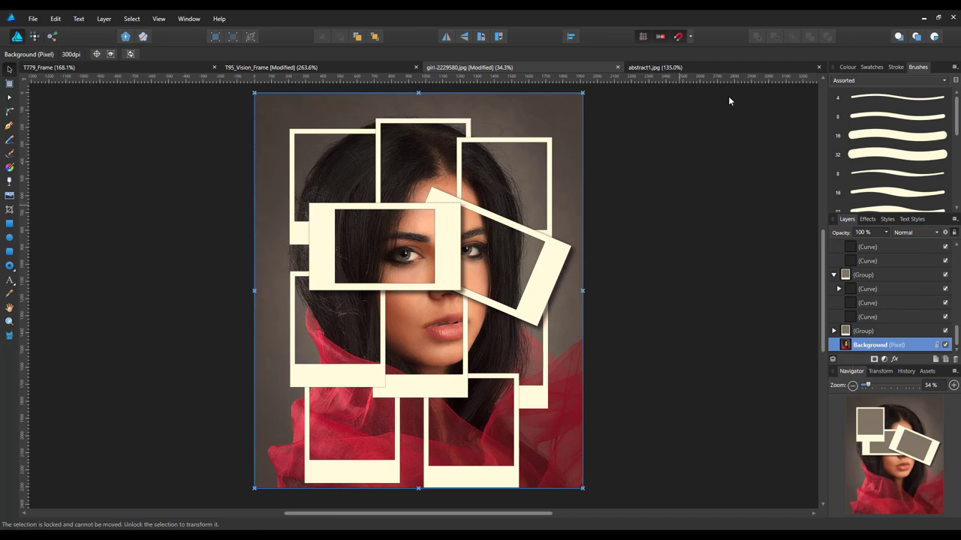
click(740, 69)
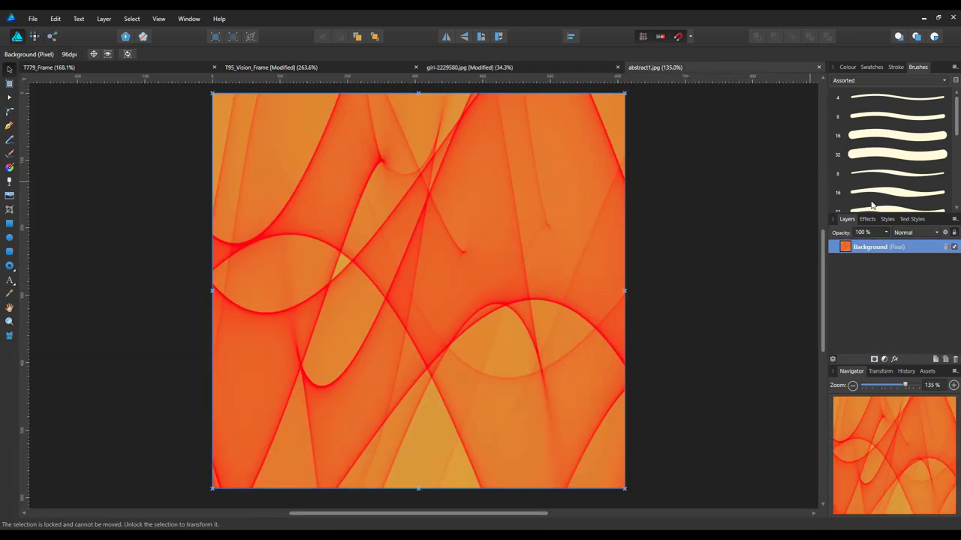
right_click(871, 248)
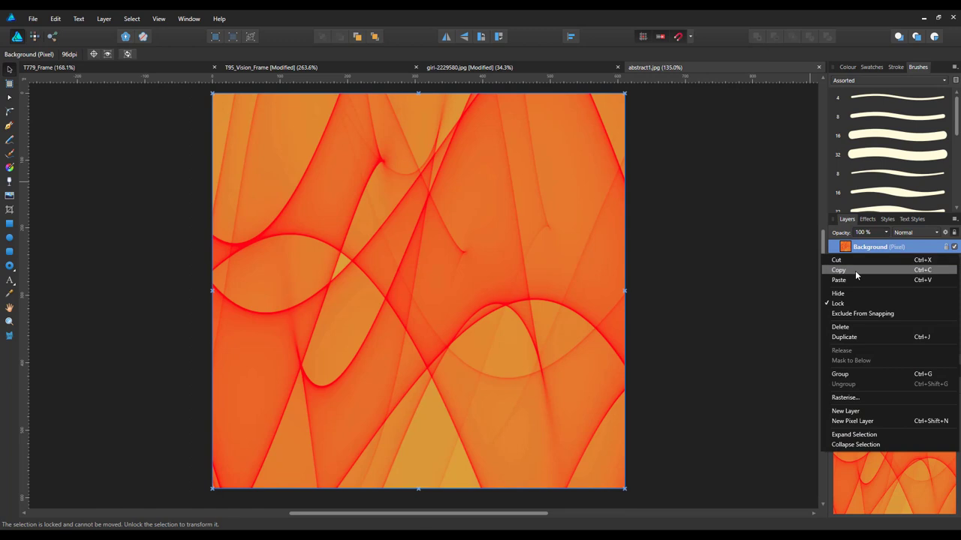
click(855, 270)
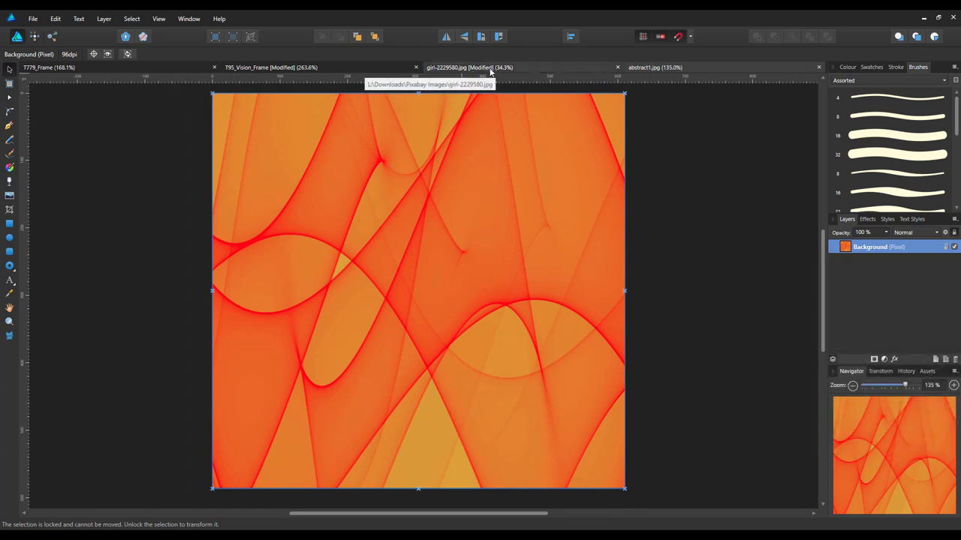
Step: Paste the orange abstract image into girl-2229580.jpg above the portrait's Background layer
click(534, 70)
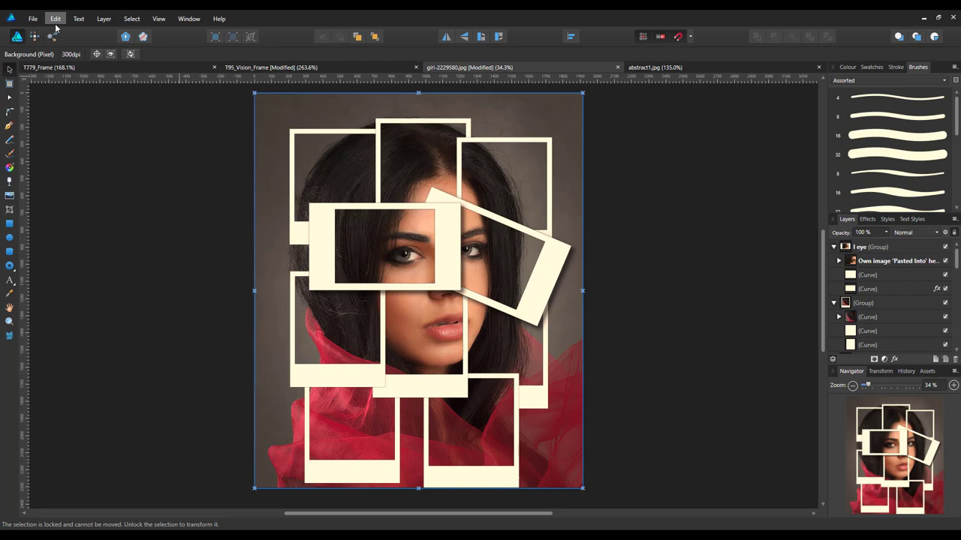
scroll(958, 258, down, 2)
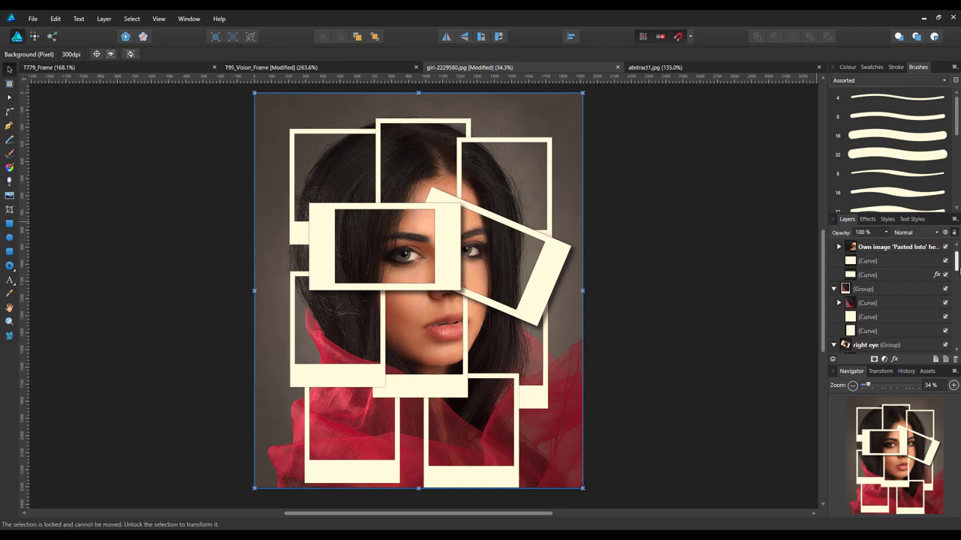
click(871, 344)
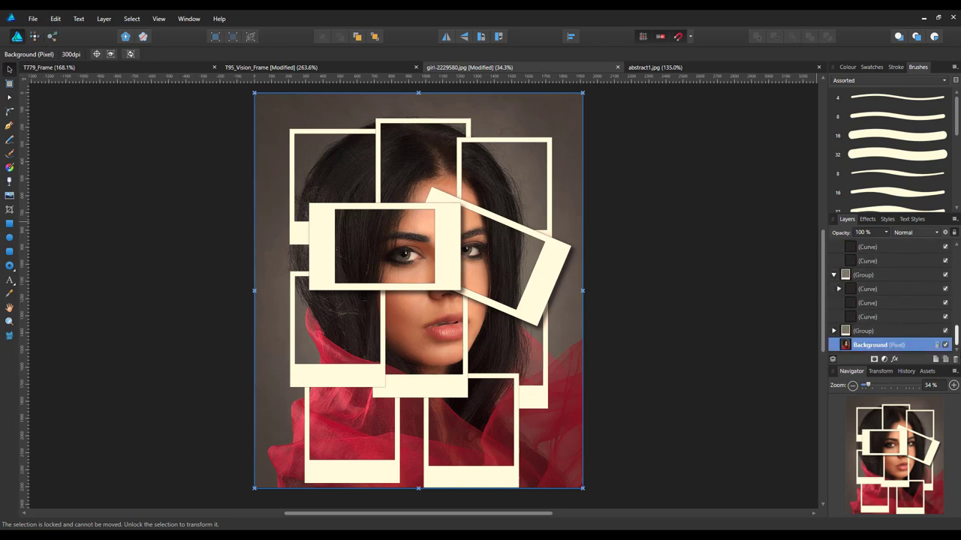
click(55, 18)
click(56, 20)
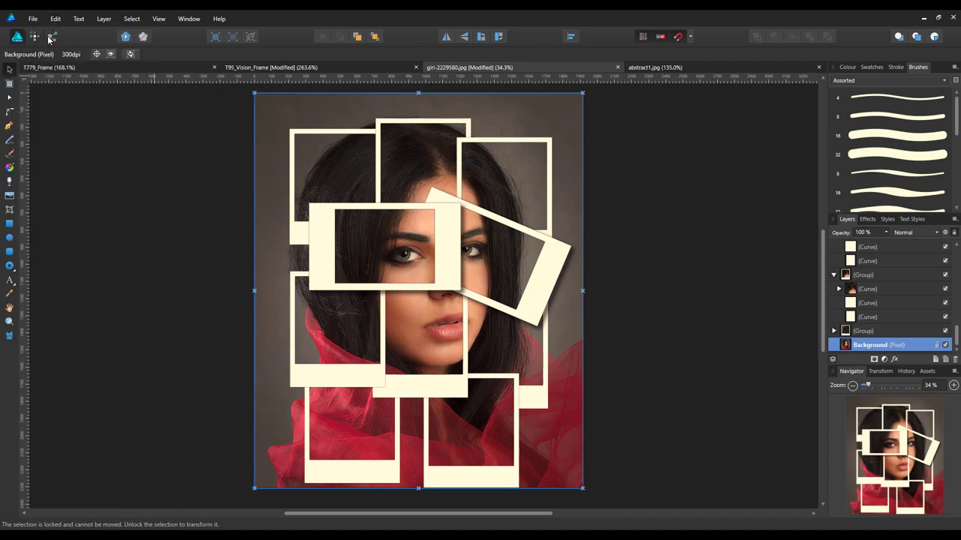
click(55, 20)
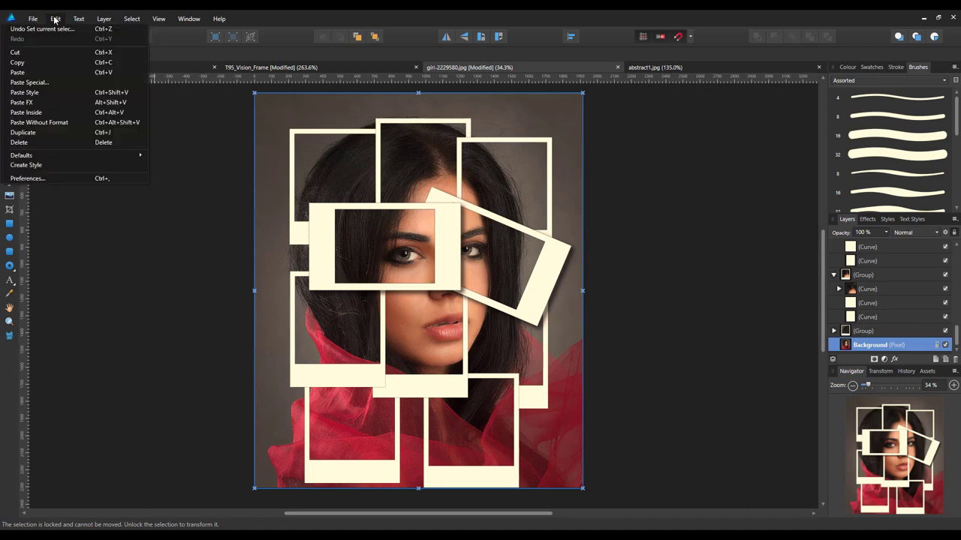
click(21, 73)
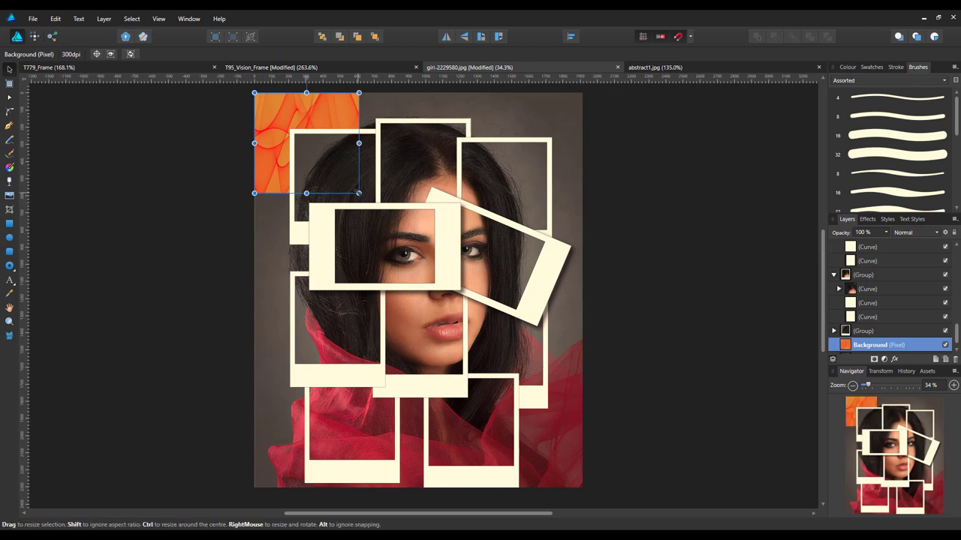
Step: Scale the orange image up to cover the canvas and shift it down-right
drag(359, 193, 658, 475)
drag(558, 423, 544, 452)
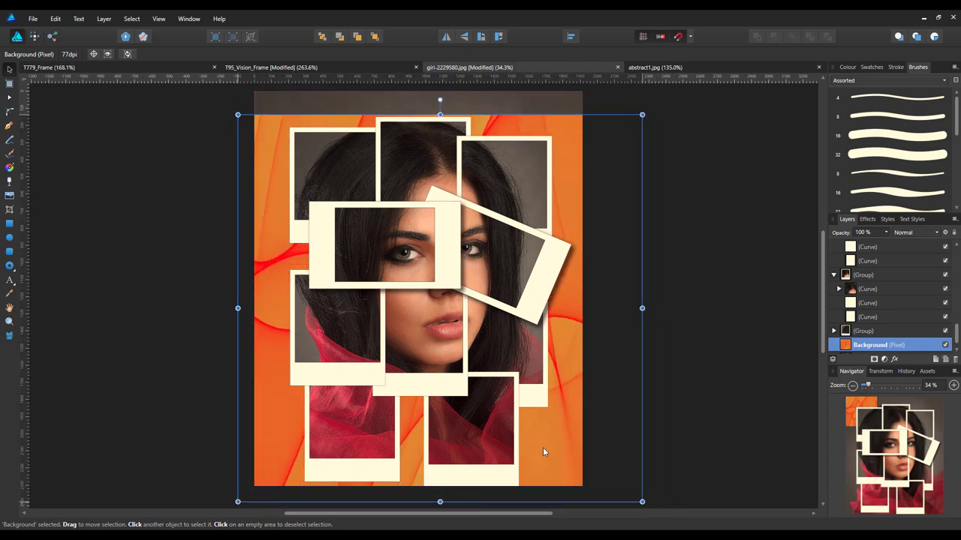
click(743, 359)
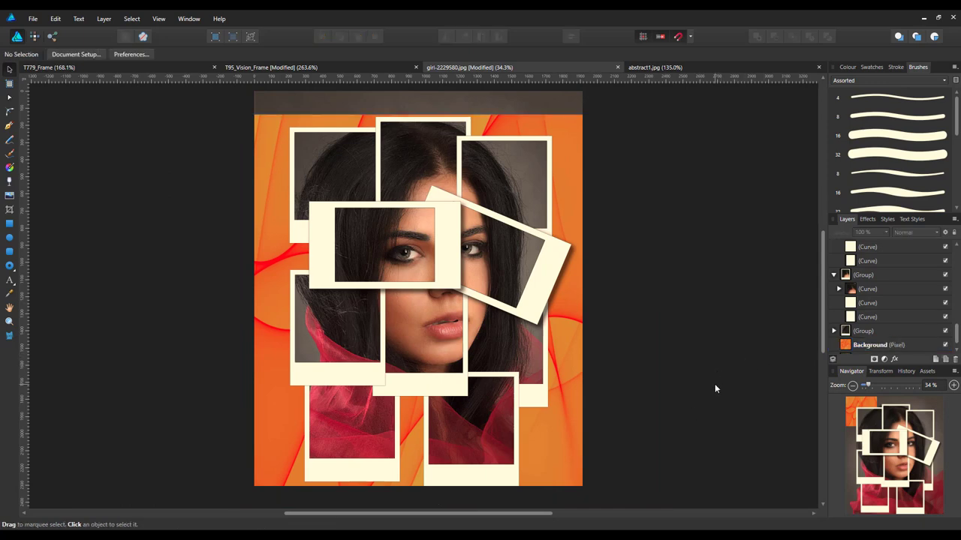